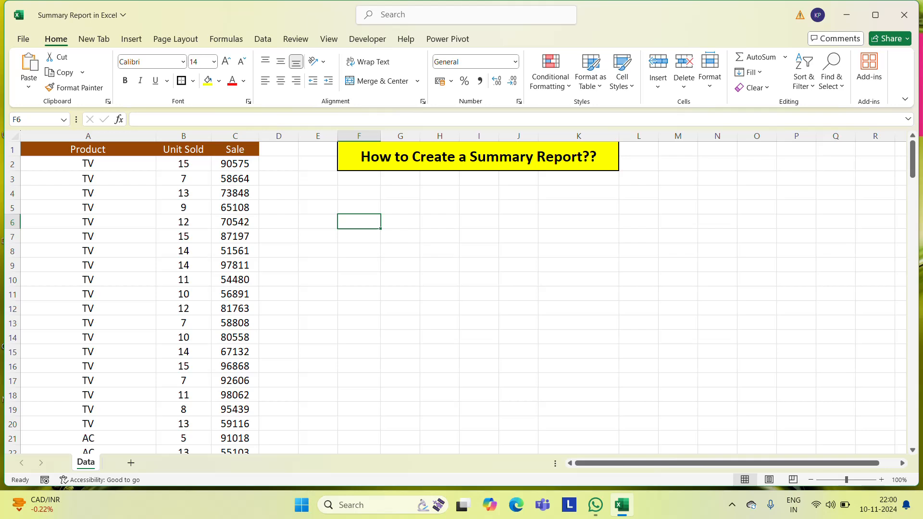
Examine the Product and Unit Sold columns of the source data from header to last row
left_click(116, 166)
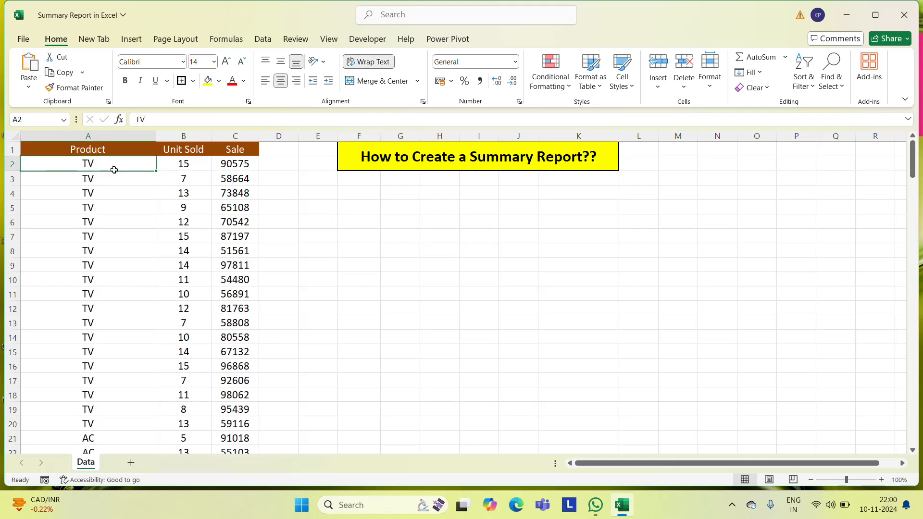
left_click(119, 135)
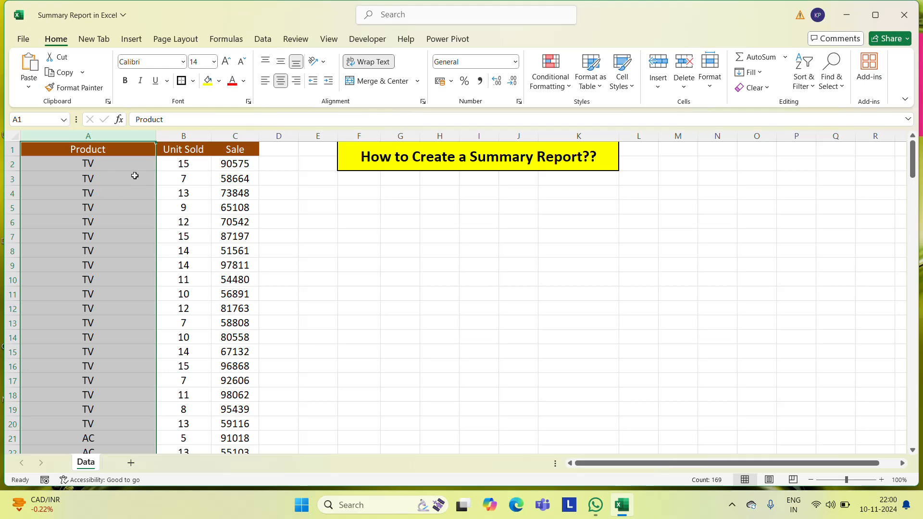
left_click(121, 171)
key("ctrl+Down")
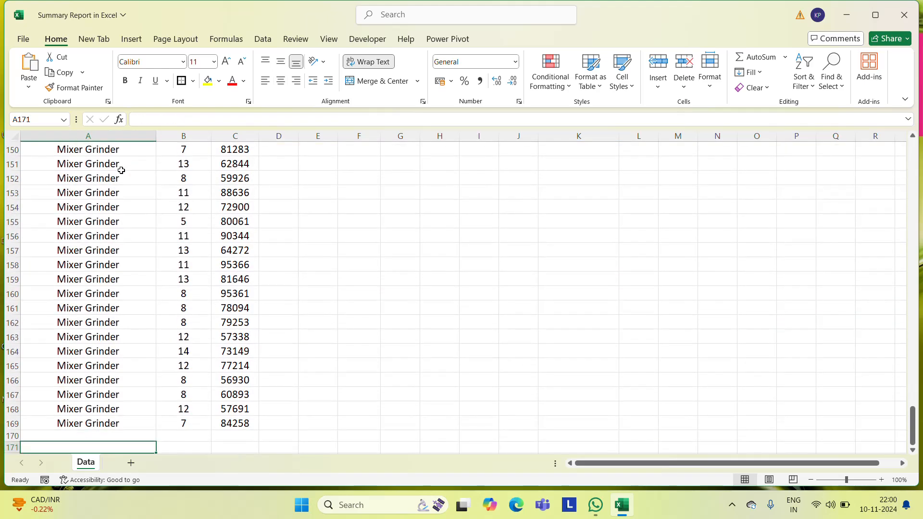
key("ctrl+Up")
left_click(121, 170)
key("Right")
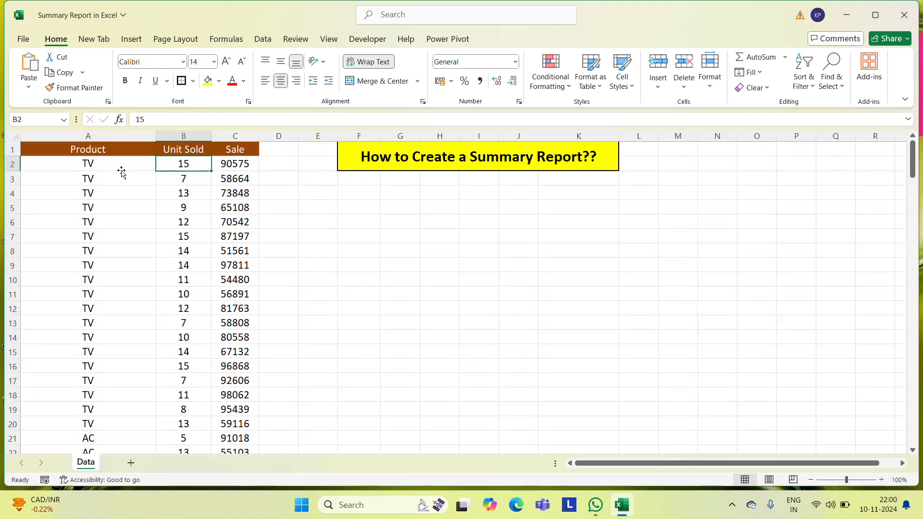
key("Up")
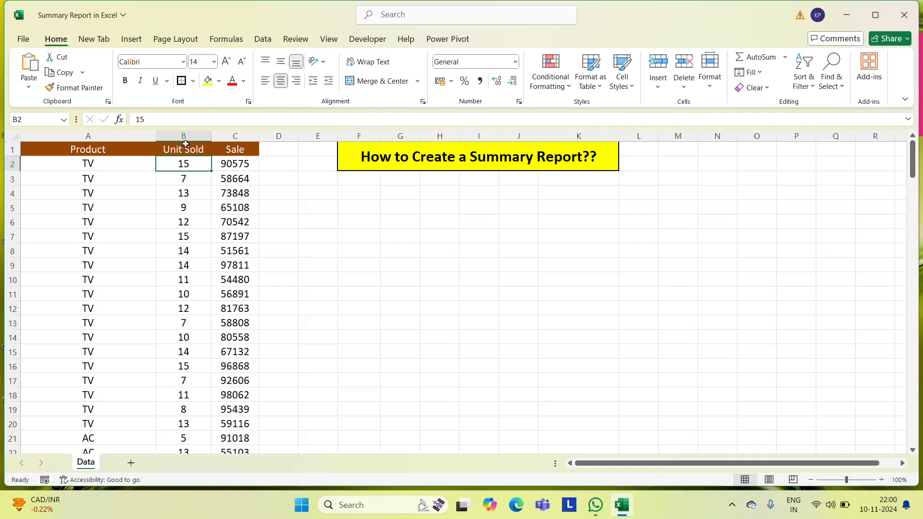
key("ctrl+shift+Down")
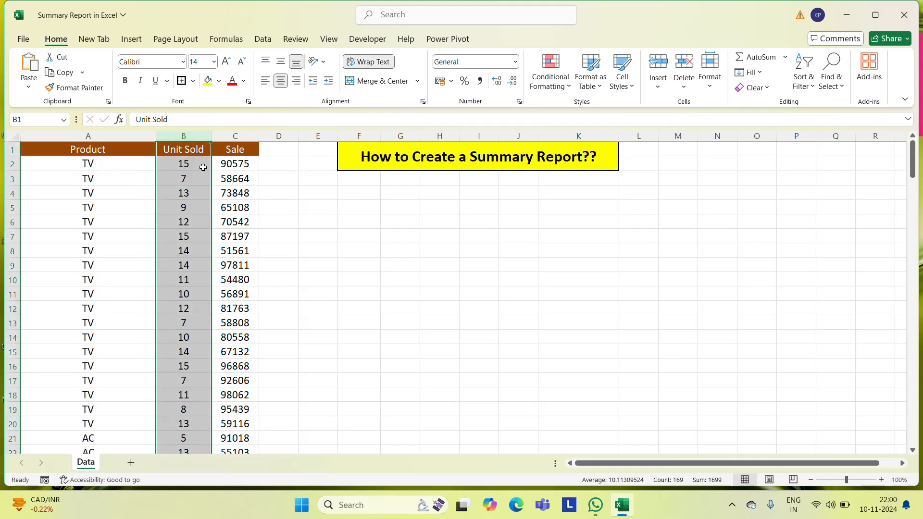
Examine the Sale column of the source data from its header down to the last record
left_click(144, 158)
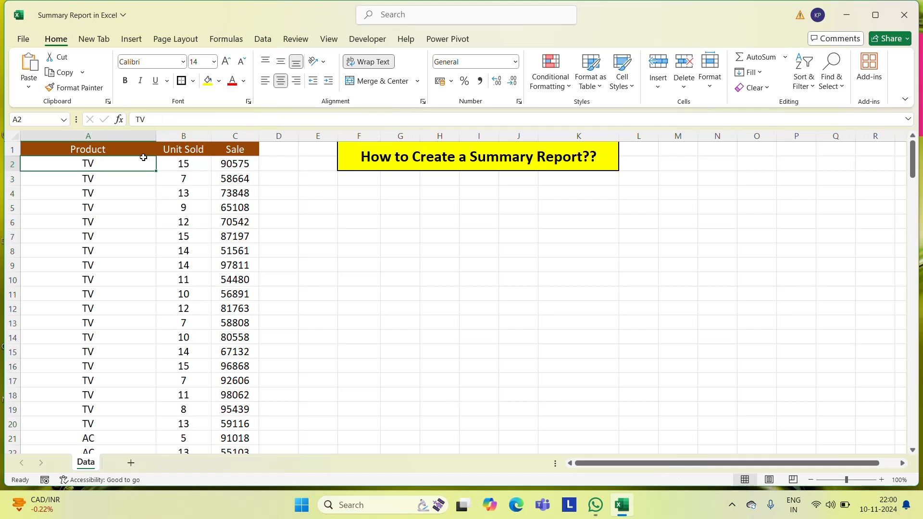
left_click(251, 164)
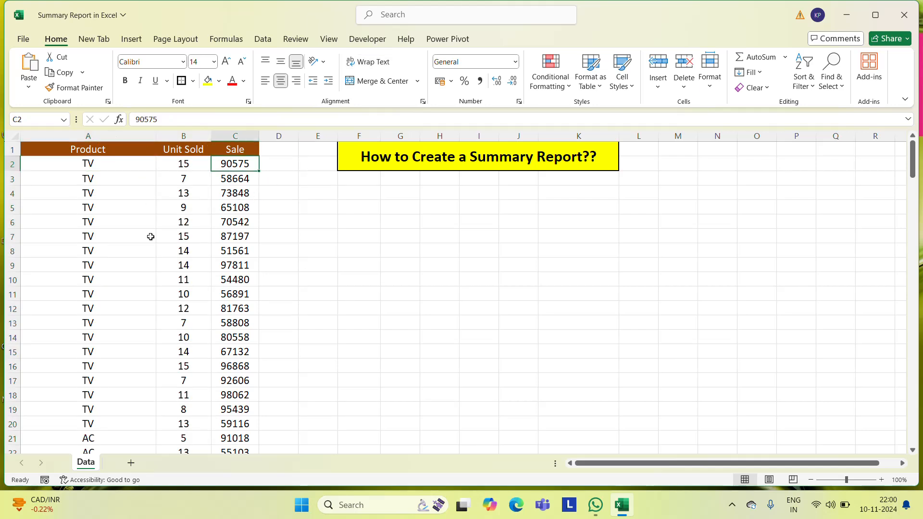
left_click(264, 193)
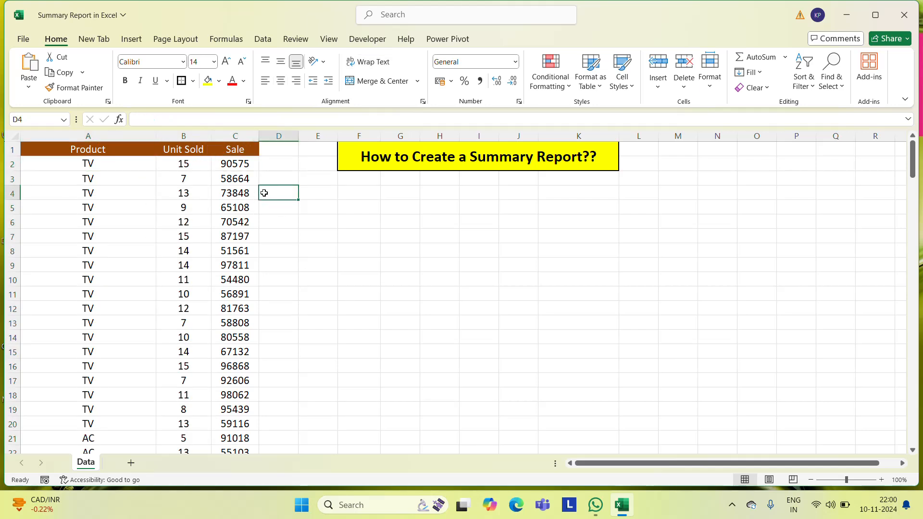
key("Left")
key("ctrl+Up")
key("Down")
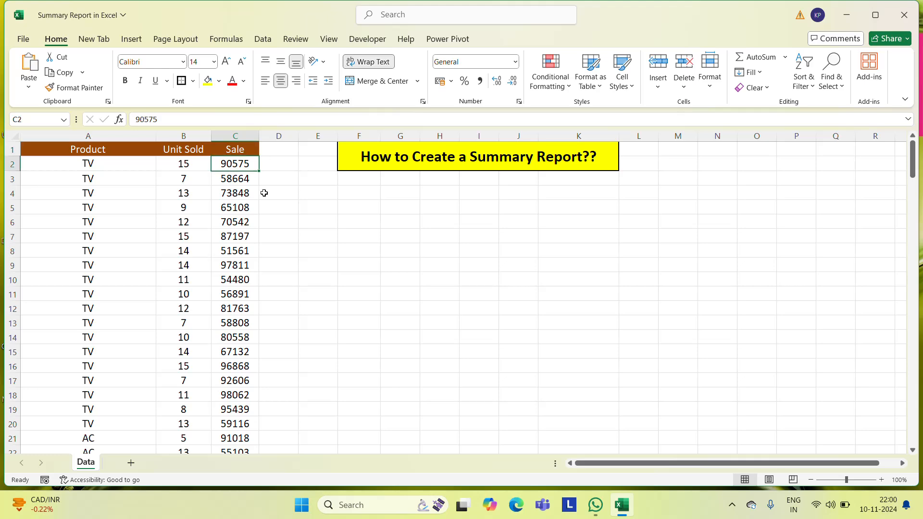
key("ctrl+Down")
key("Down")
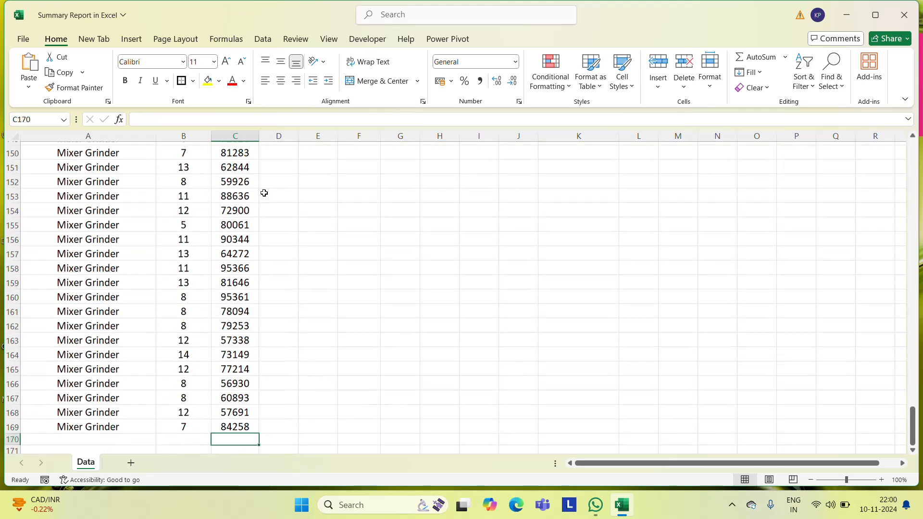
key("ctrl+Up")
key("ctrl+Up")
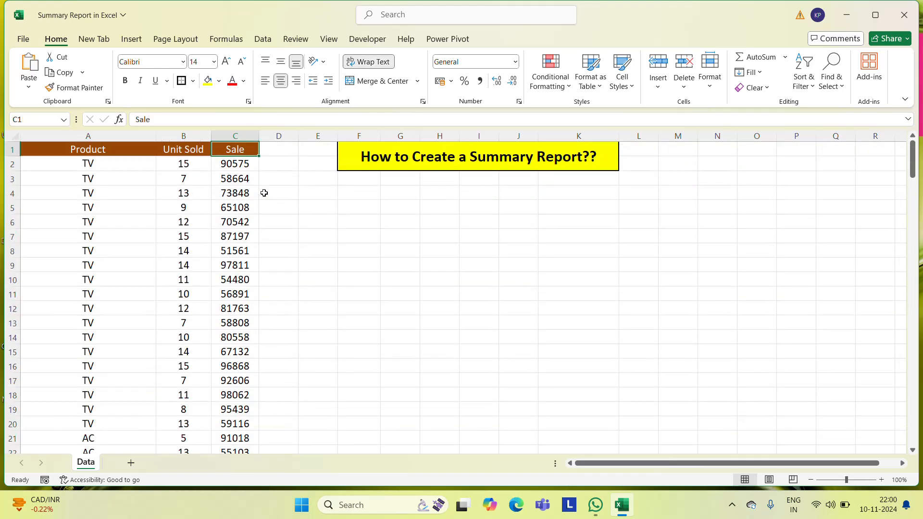
key("Down")
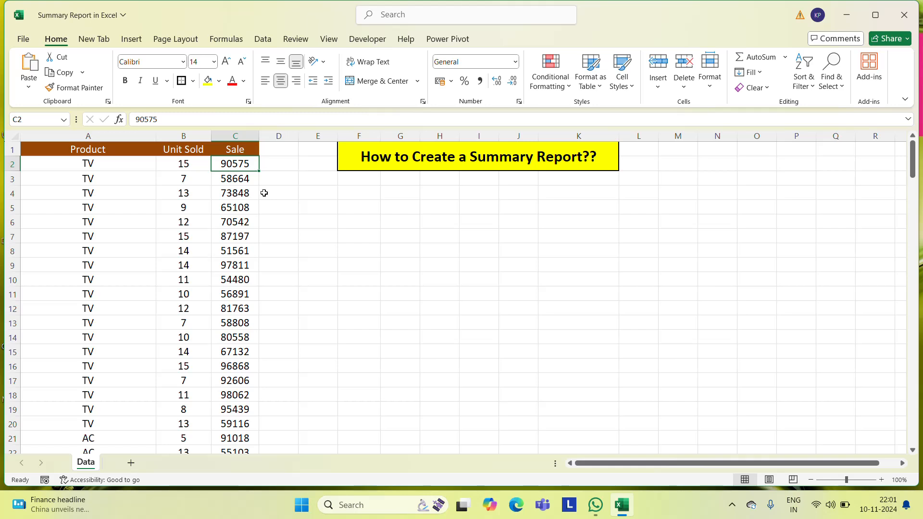
Copy the Product, Unit Sold and Sale headers from A1:C1 into F4:H4 to start the summary table
left_click(115, 154)
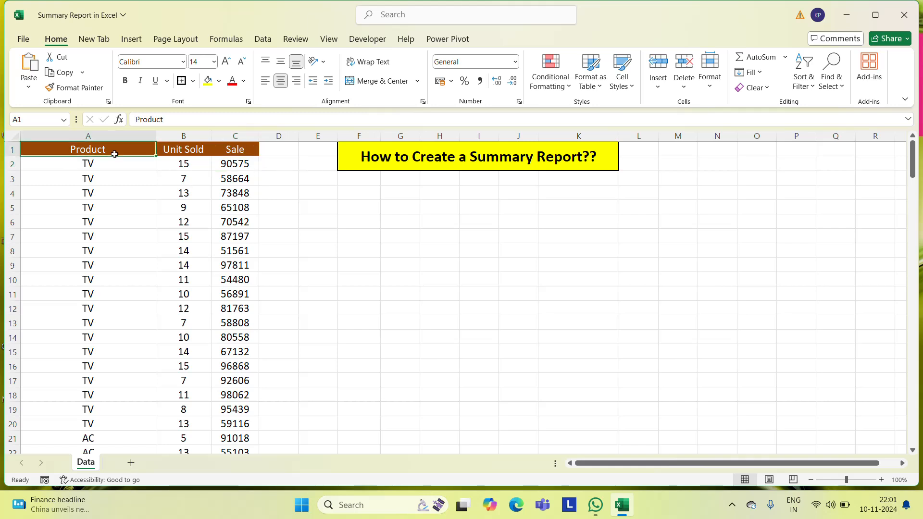
key("ctrl+shift+Right")
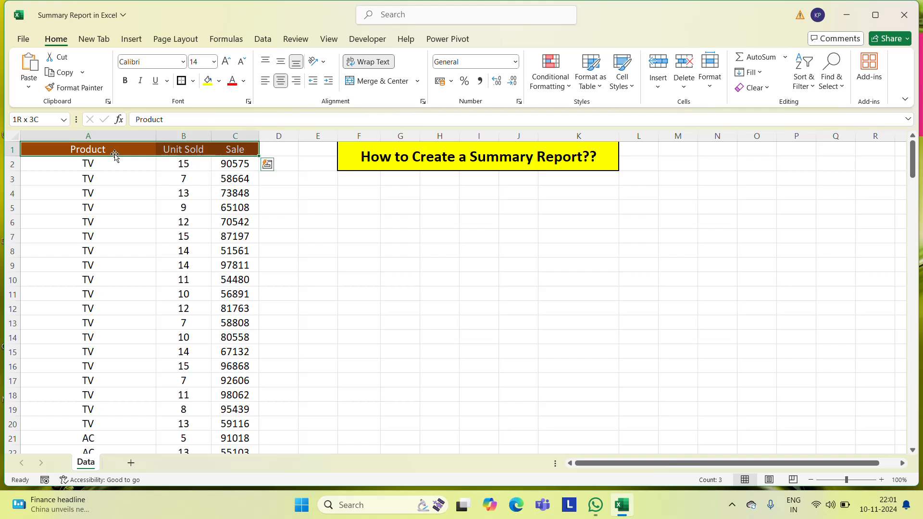
key("ctrl+c")
key("Down")
key("Down")
key("Down")
key("Down")
key("Right")
key("Right")
key("Right")
key("Right")
key("Right")
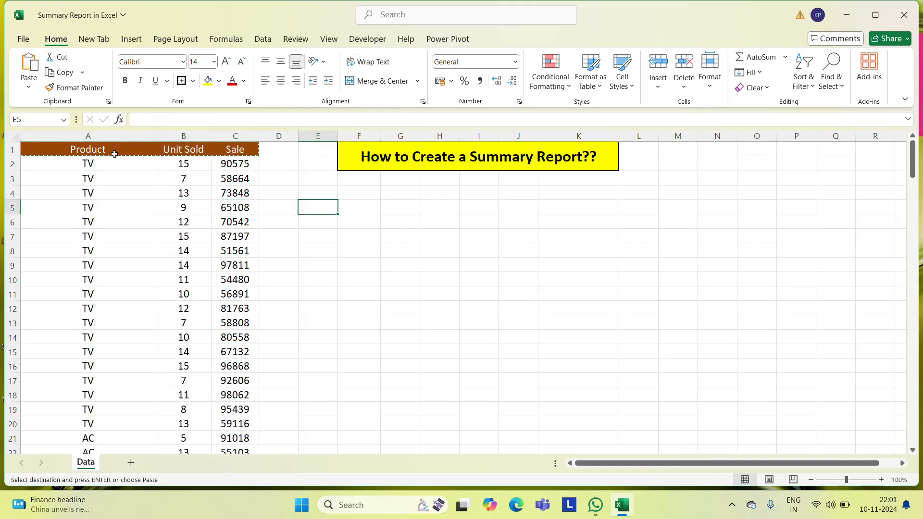
key("Up")
key("ctrl+v")
key("Escape")
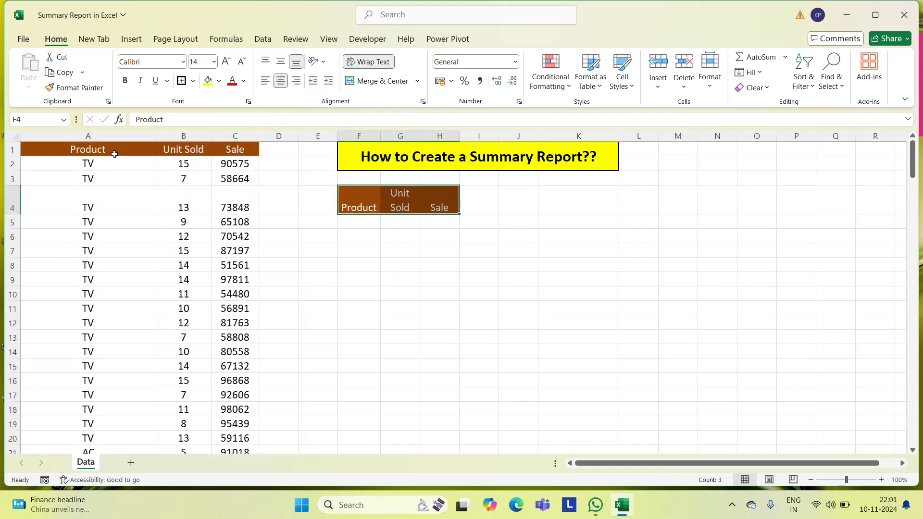
Widen columns G and H so the summary headers fit on one line, and middle-align the headers vertically
left_click_drag(420, 137, 516, 136)
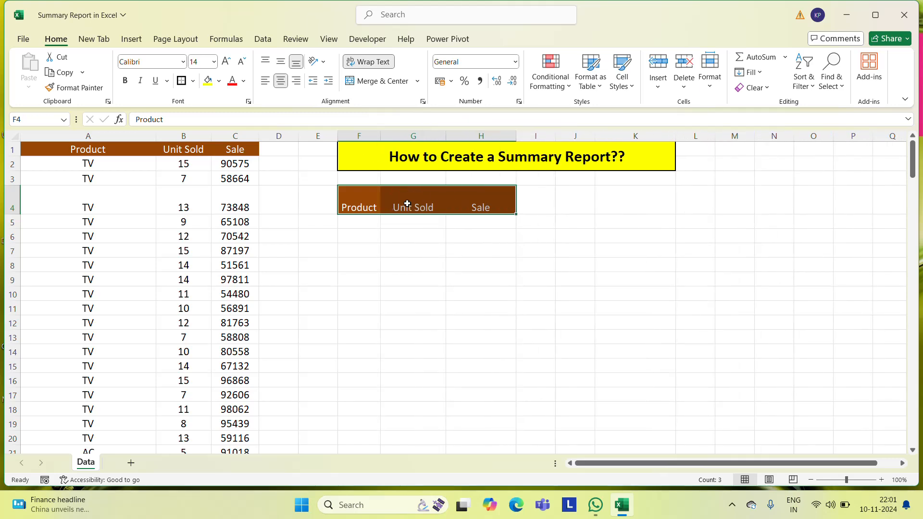
left_click(281, 61)
left_click(361, 191)
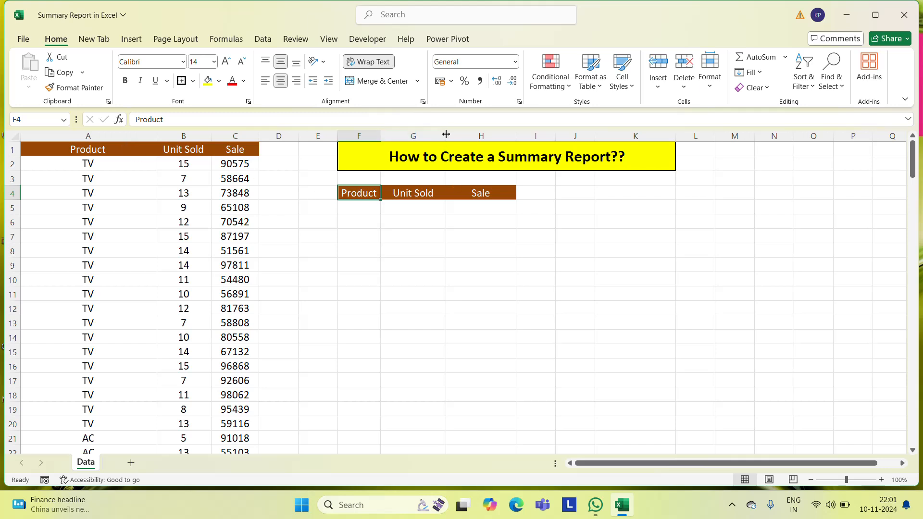
left_click_drag(447, 136, 458, 136)
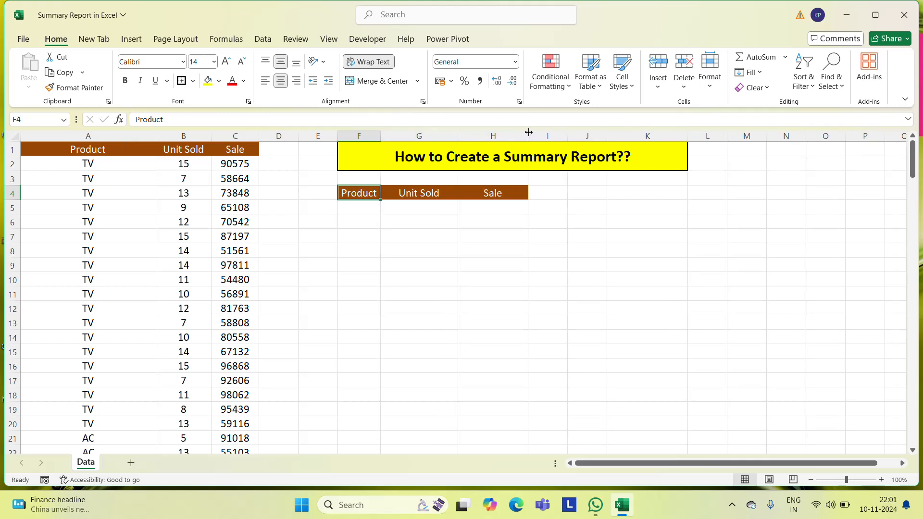
left_click_drag(529, 135, 542, 131)
Rename the summary header in G4 to "Total Unit Sold"
left_click(437, 193)
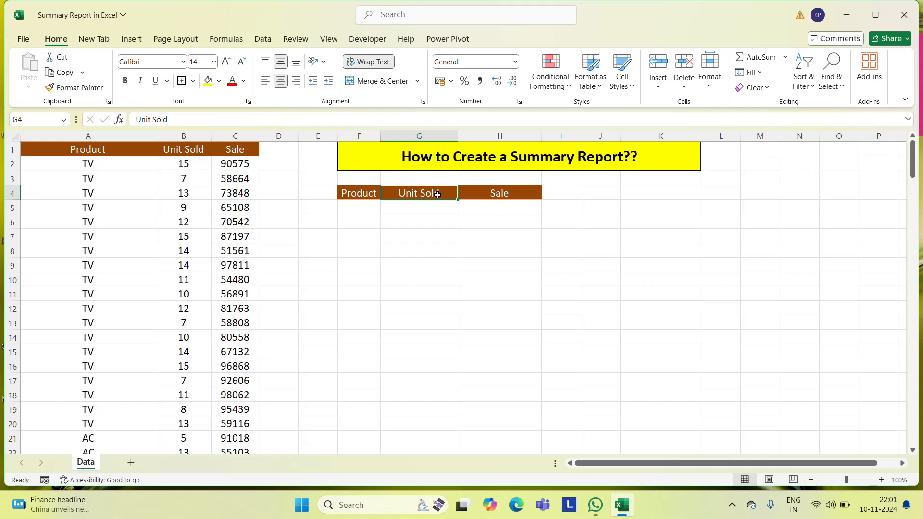
double_click(438, 194)
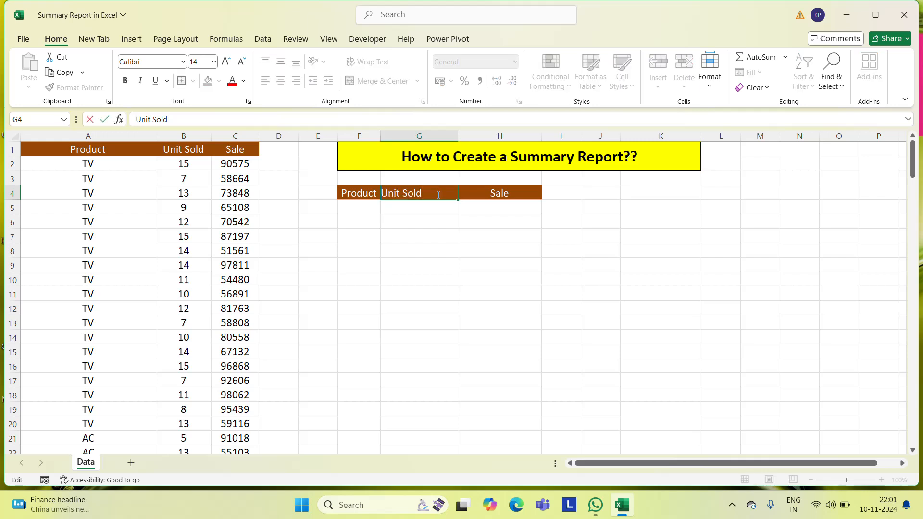
key("Home")
type("Total")
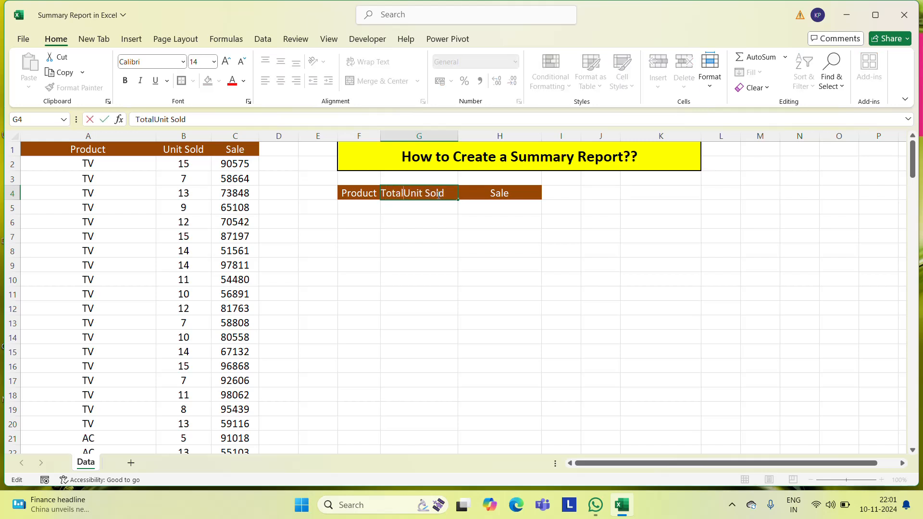
key("Return")
key("Up")
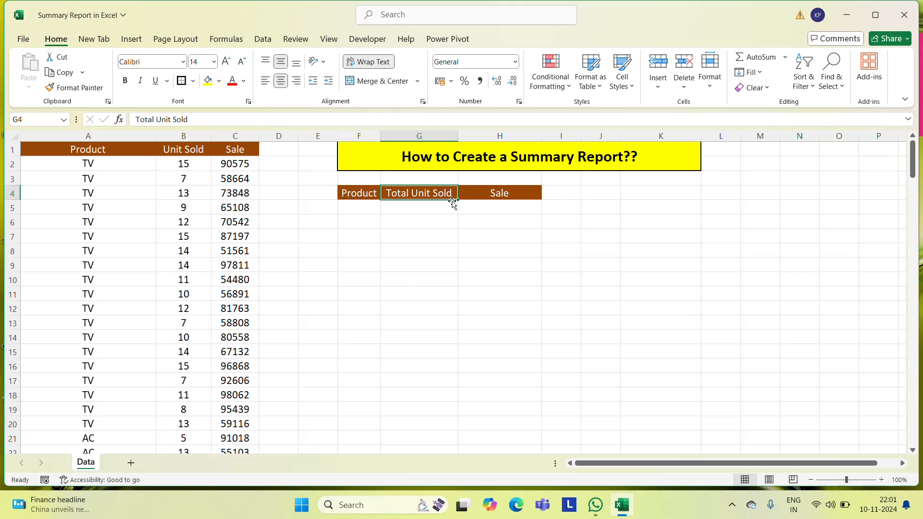
Rename the summary header in H4 to "Total Sale"
left_click(519, 199)
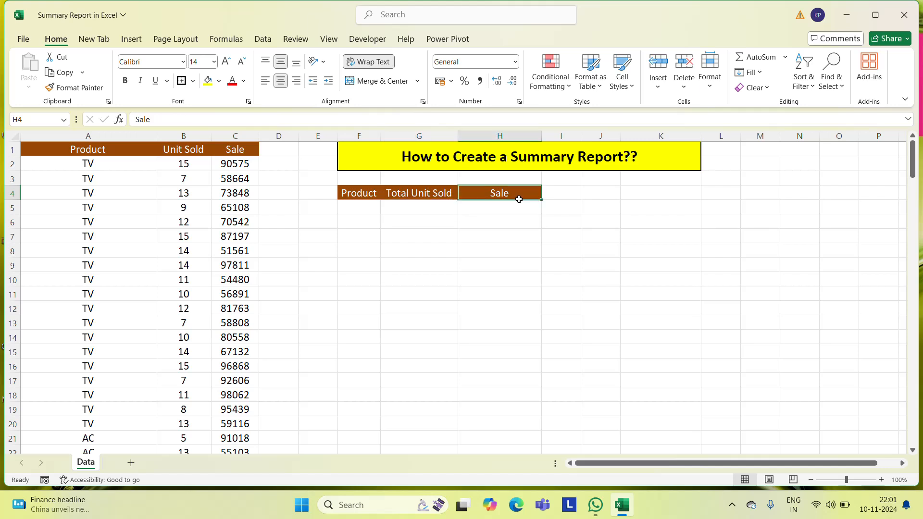
double_click(518, 199)
key("shift+Left")
key("shift+Left")
key("shift+Left")
key("shift+Left")
key("Left")
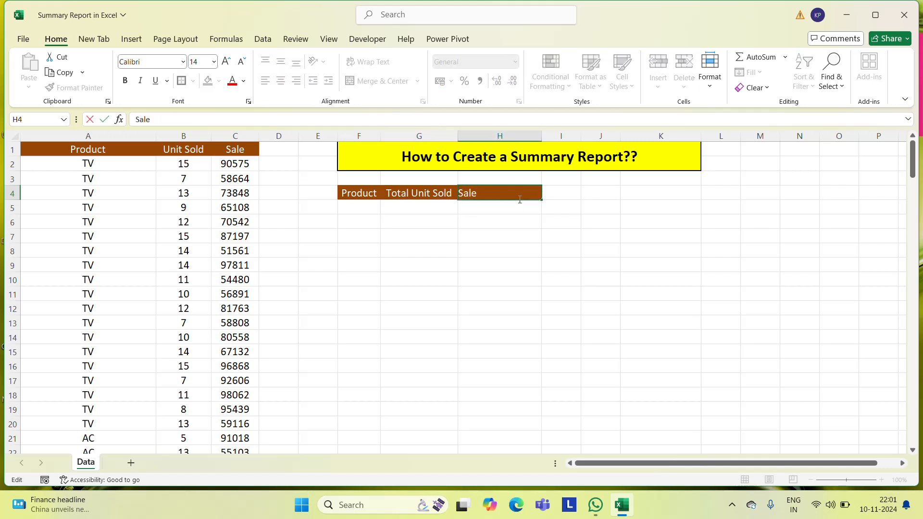
type("Total")
key("Return")
key("Up")
Widen column F slightly to give the summary table's Product header more room
key("Left")
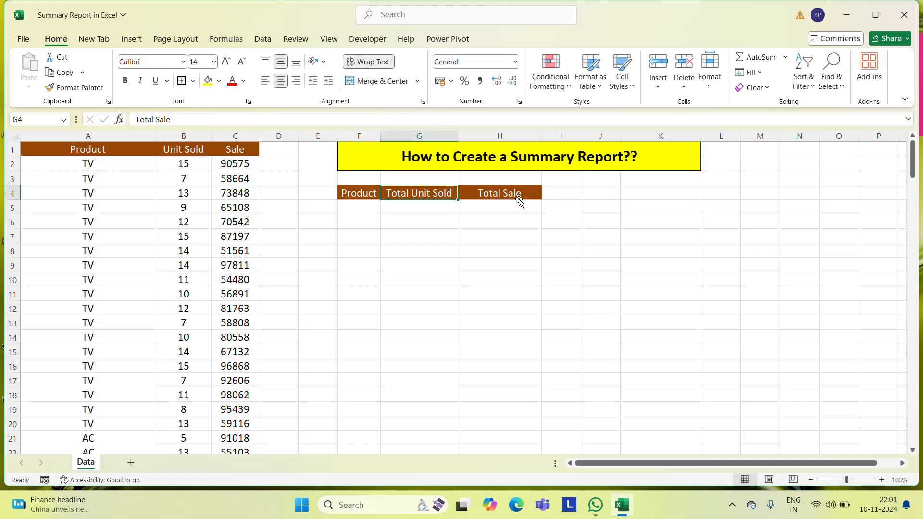
key("Left")
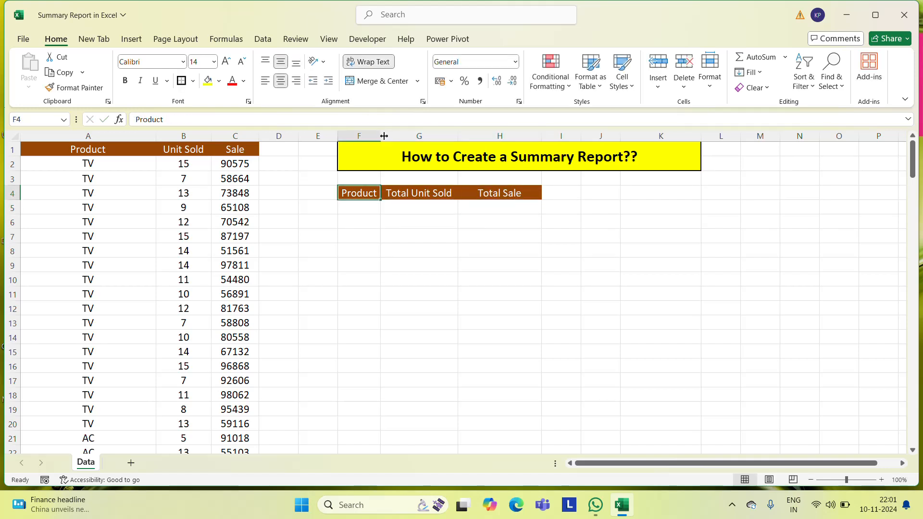
left_click_drag(384, 136, 397, 136)
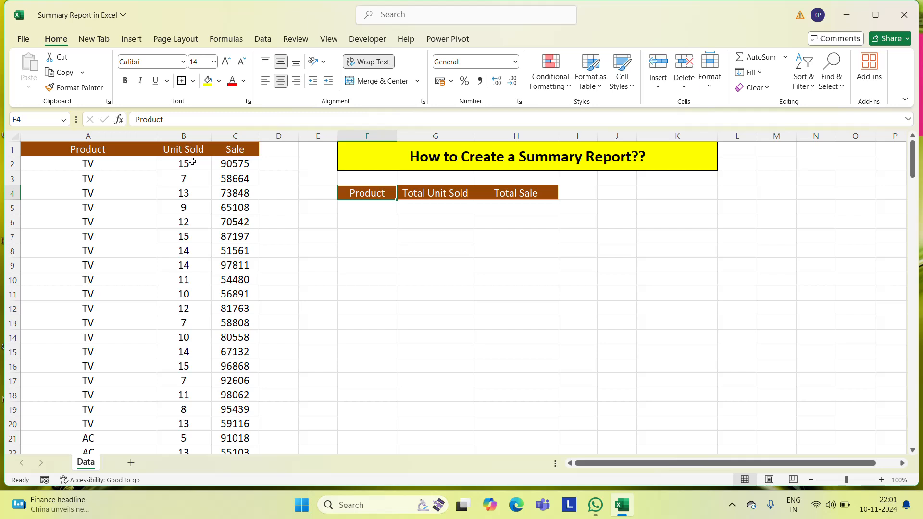
Review the product names in column A from the first record to the last
left_click(524, 202)
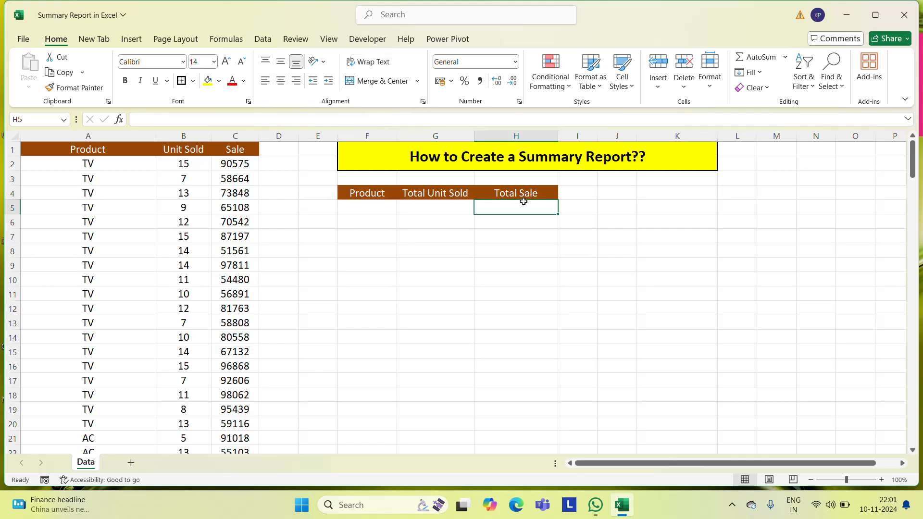
key("Left")
key("Left")
key("Left")
key("Left")
key("Left")
key("Left")
key("Left")
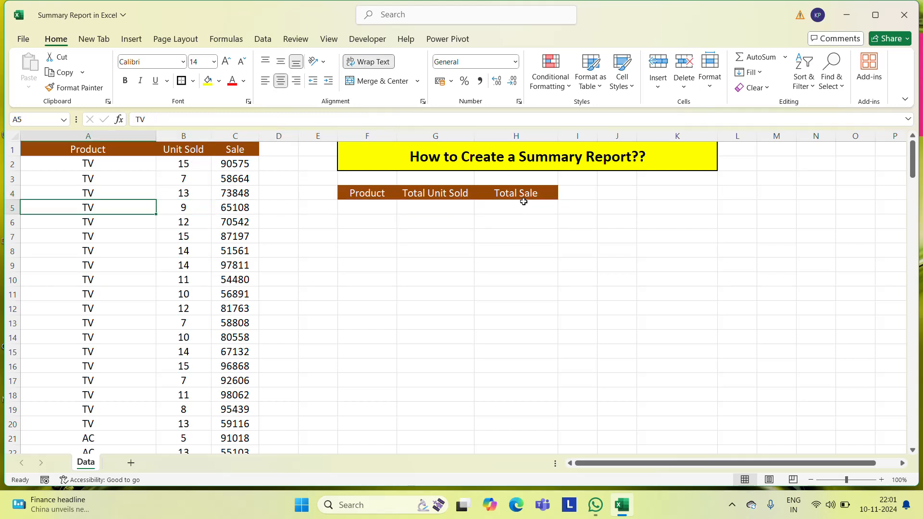
key("ctrl+Up")
key("Down")
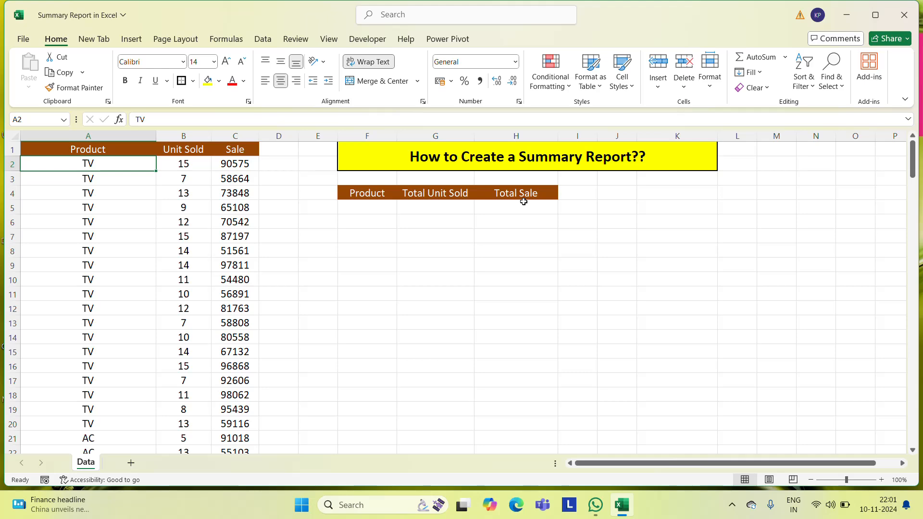
key("ctrl+Down")
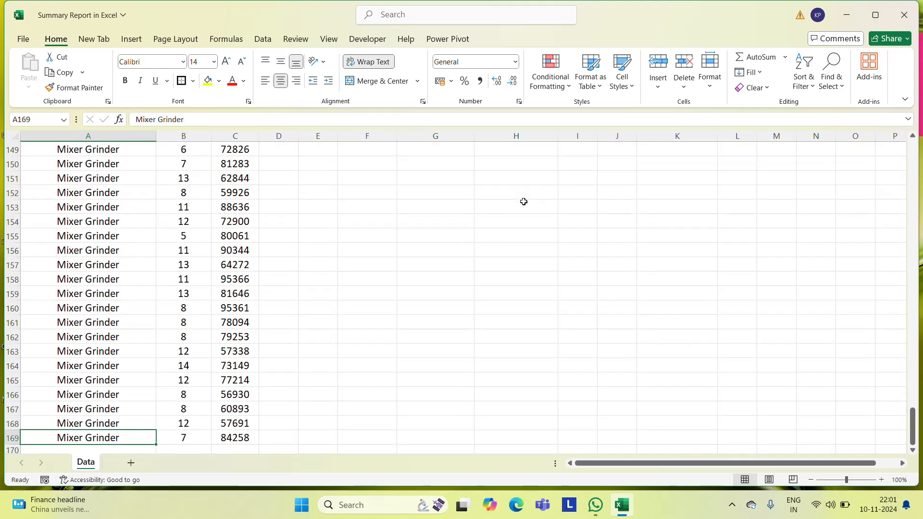
key("Up")
key("Up")
key("ctrl+Up")
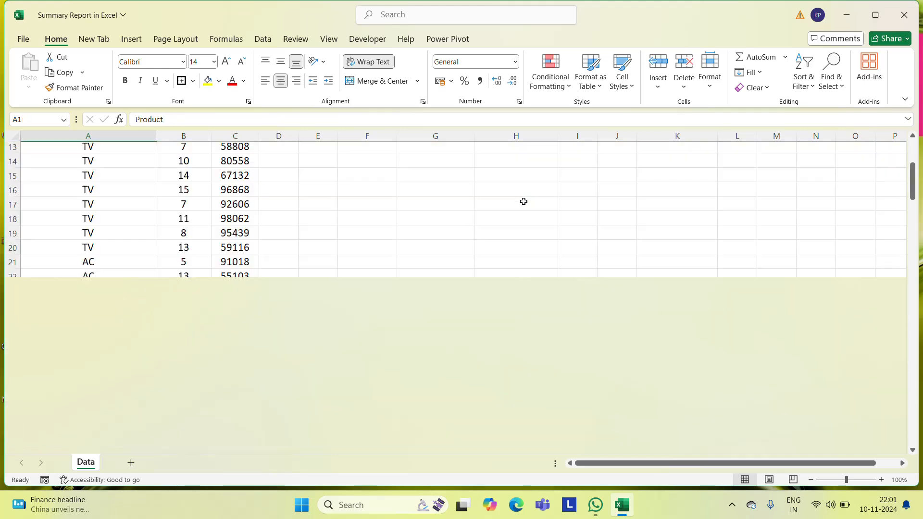
key("Down")
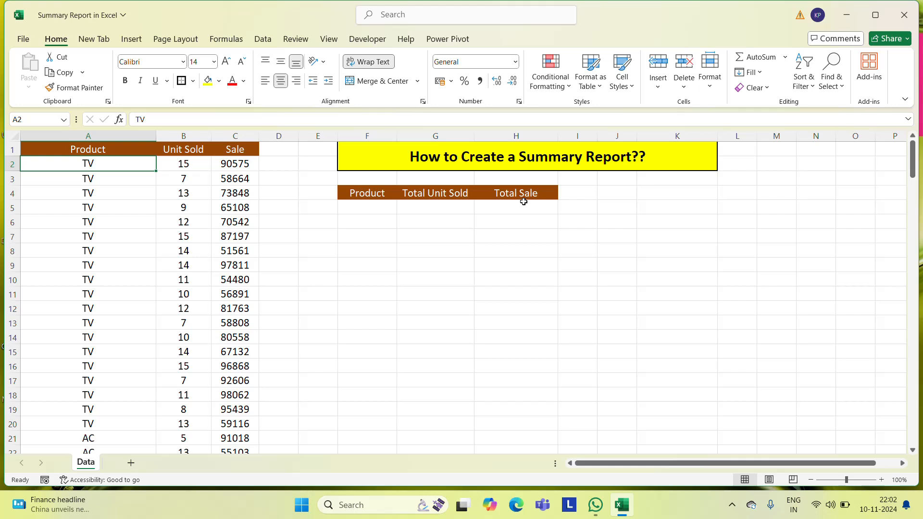
Enter a UNIQUE formula over A2:A169 in F5 to list each product once under the Product header
key("Right")
key("Right")
key("Right")
key("Right")
key("Right")
key("Down")
key("Down")
key("Down")
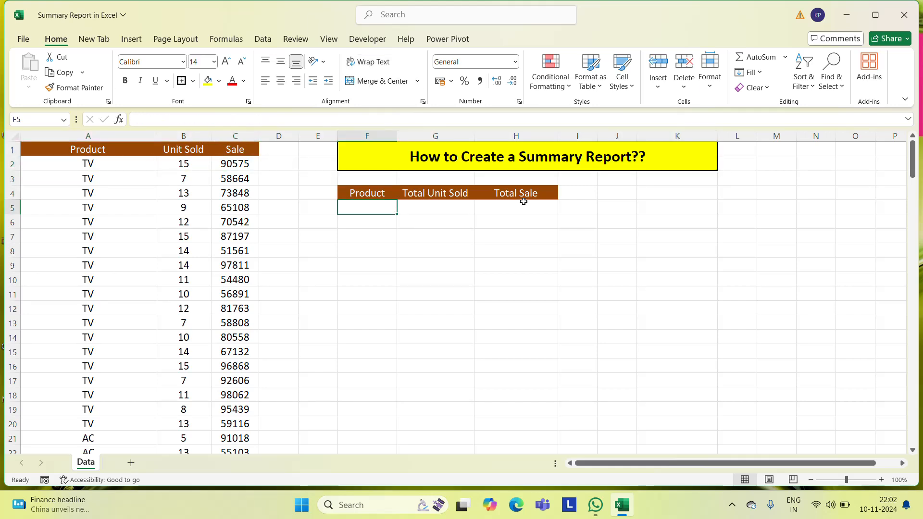
type("=uni")
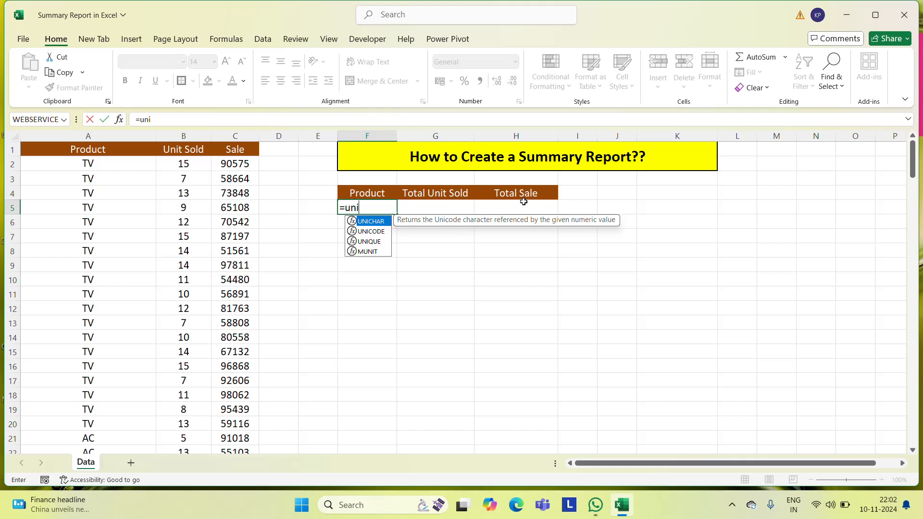
key("Down")
key("Down")
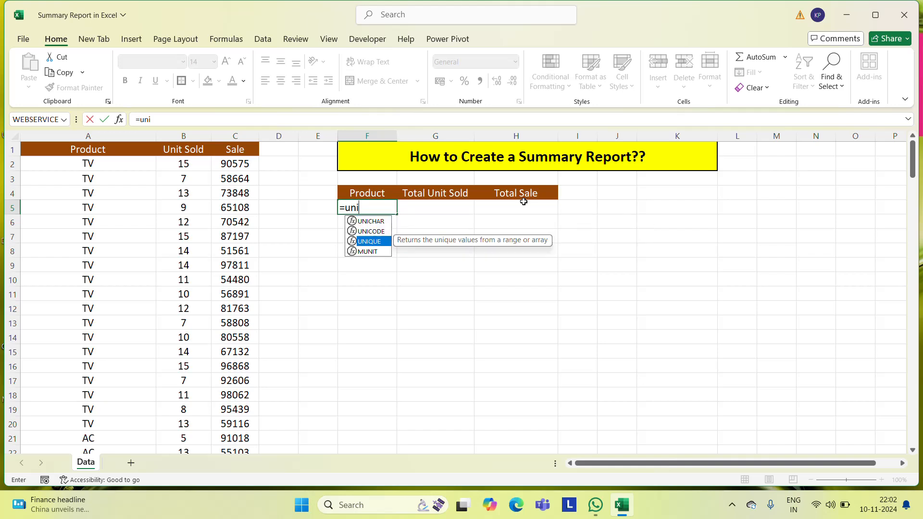
key("Tab")
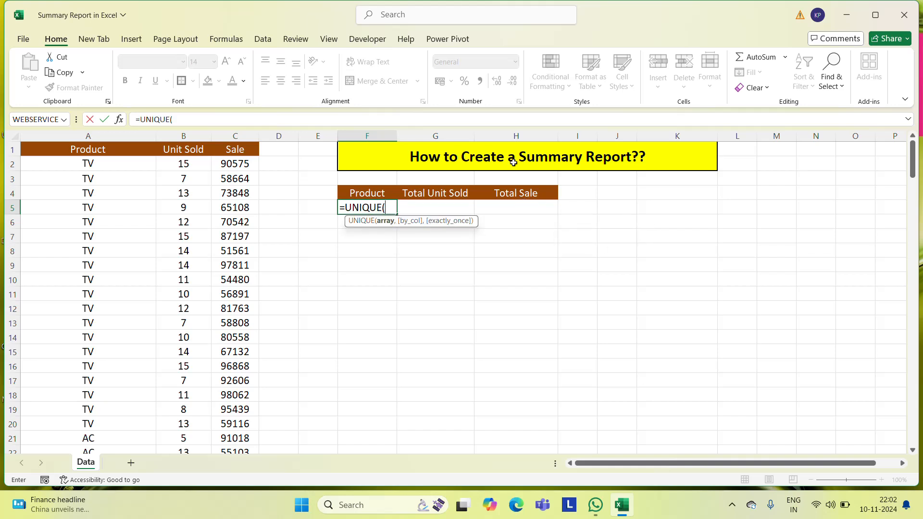
left_click(94, 166)
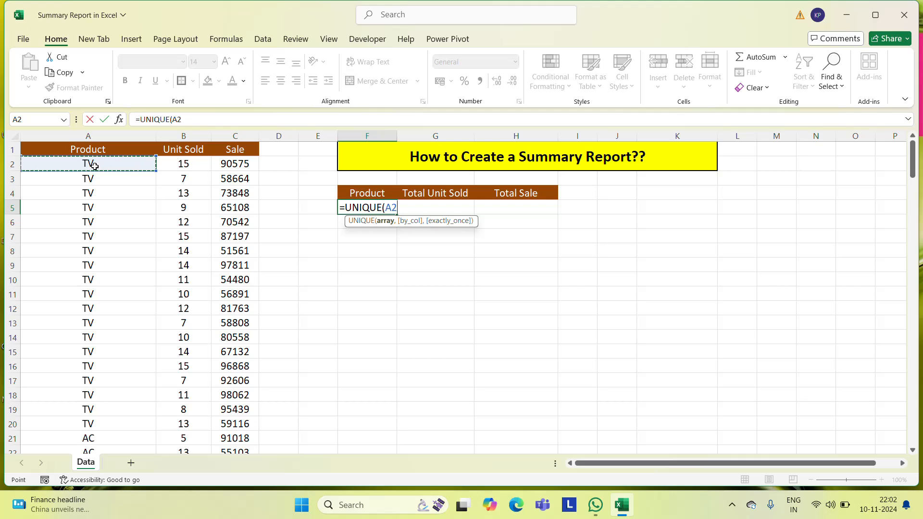
key("ctrl+shift+Down")
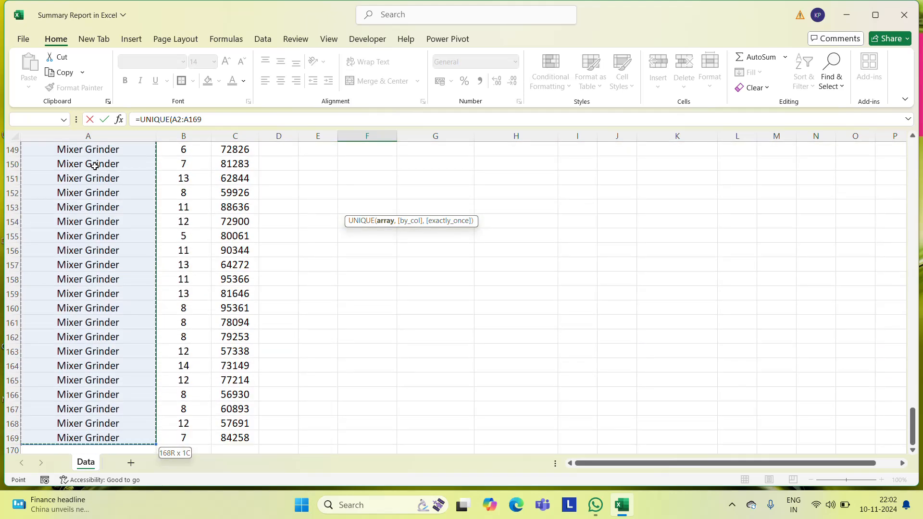
key("Return")
Centre the product names in F5:F12 and widen column F to fit the longest name
key("Up")
key("Up")
key("Up")
key("Up")
key("Down")
key("Down")
key("Down")
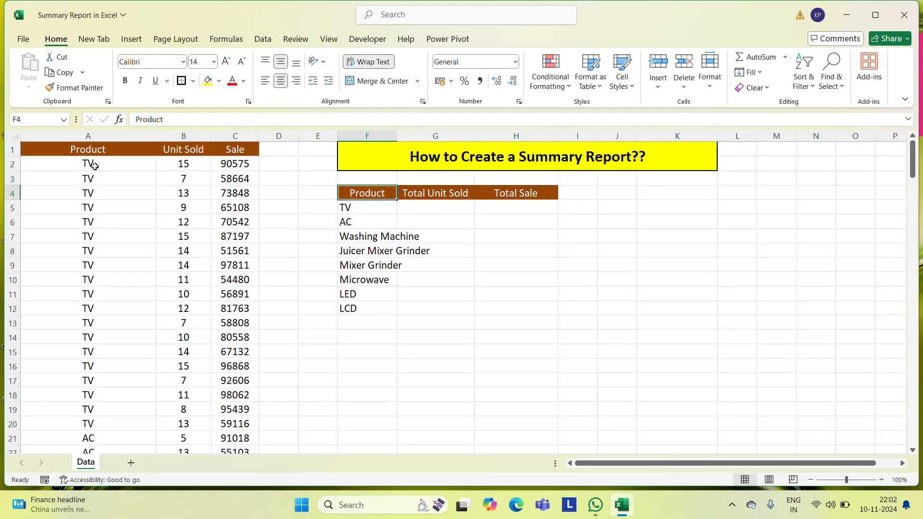
key("ctrl+shift+Down")
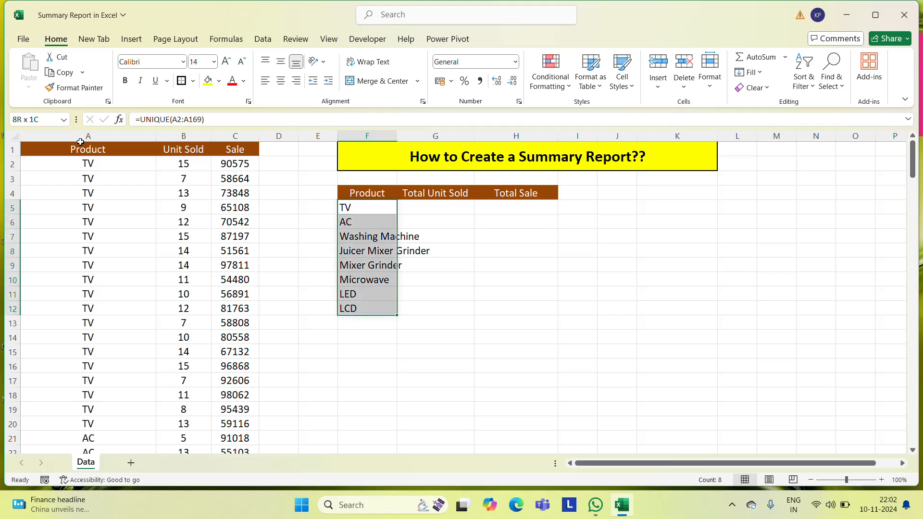
left_click(280, 80)
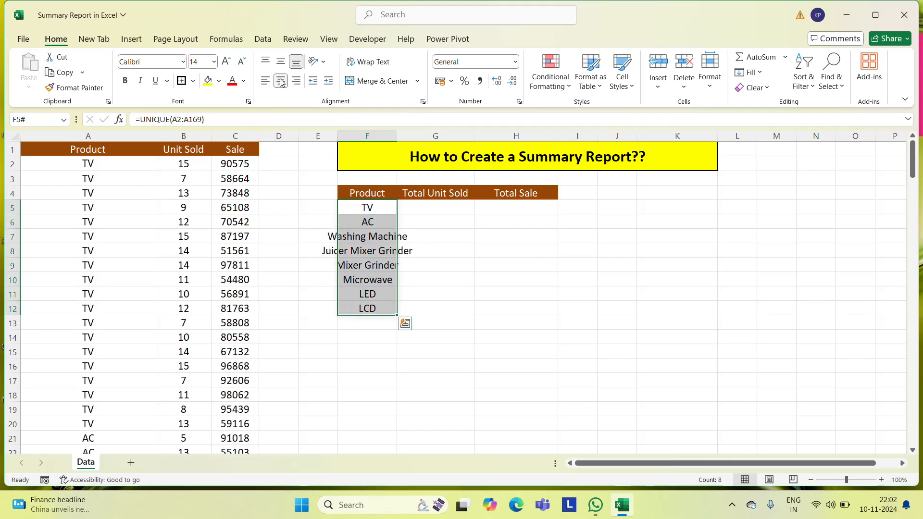
left_click_drag(397, 136, 441, 132)
left_click(480, 214)
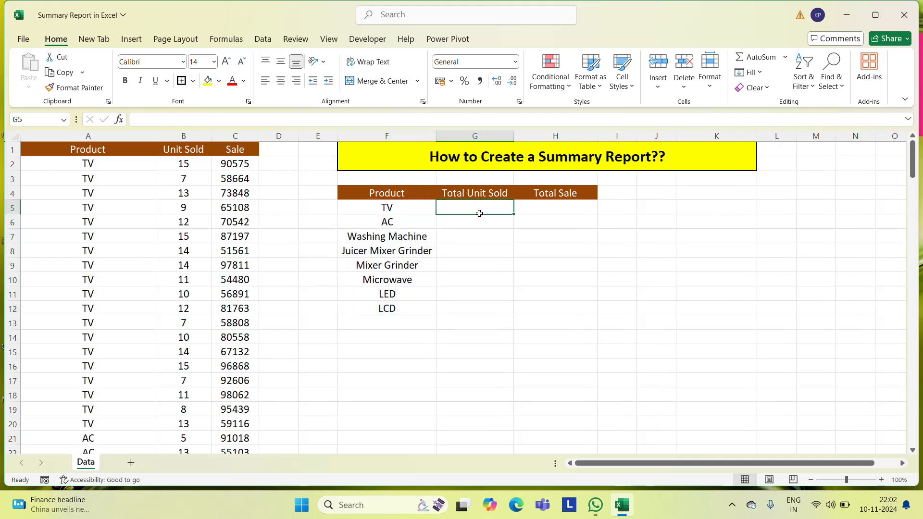
Replace the UNIQUE formula results in F5:F12 with their plain values
key("Left")
key("Left")
key("Right")
key("ctrl+shift+Down")
key("ctrl+c")
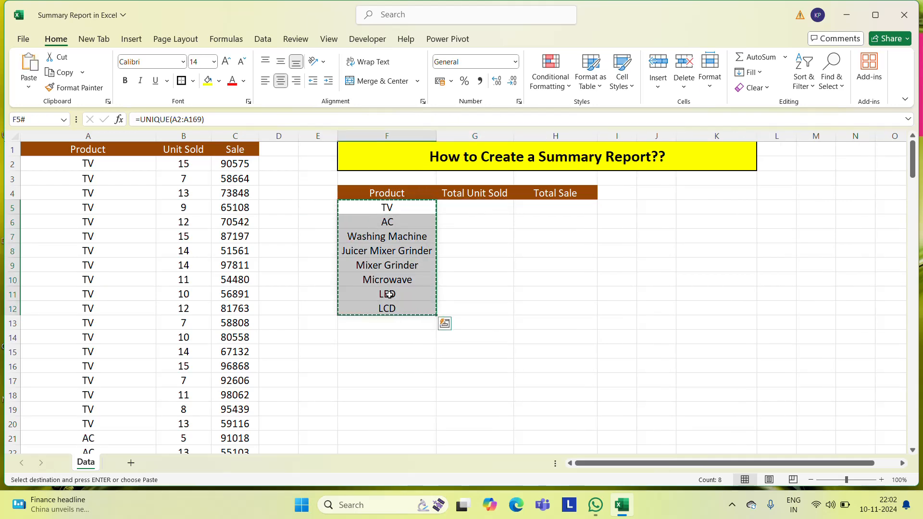
right_click(388, 295)
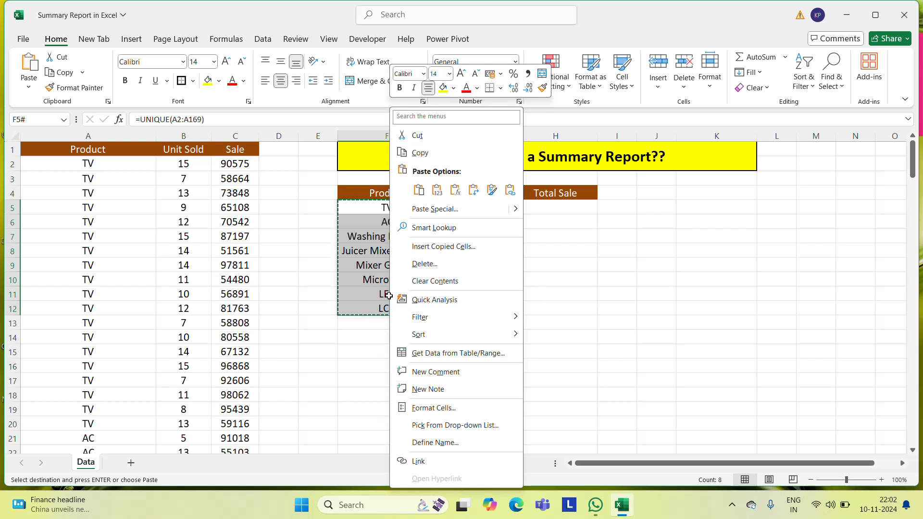
left_click(441, 192)
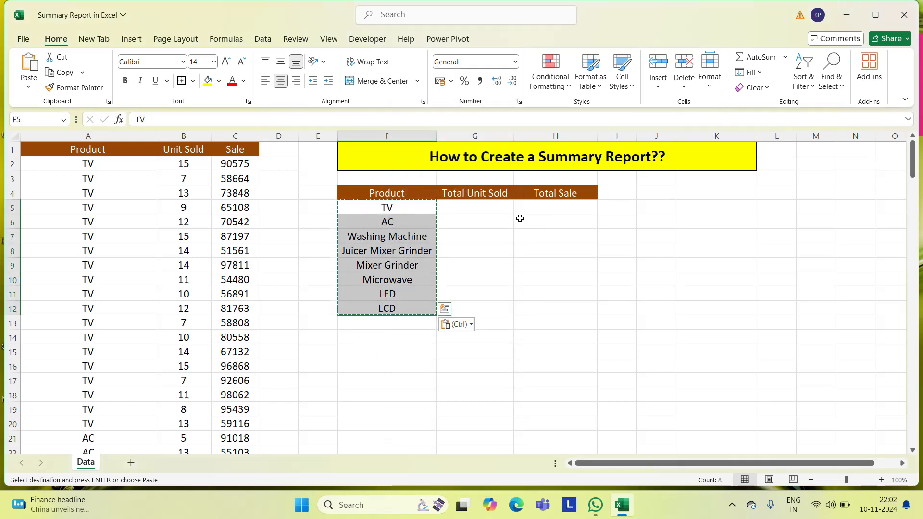
key("Escape")
Widen column G slightly to give the Total Unit Sold header more room
left_click(456, 203)
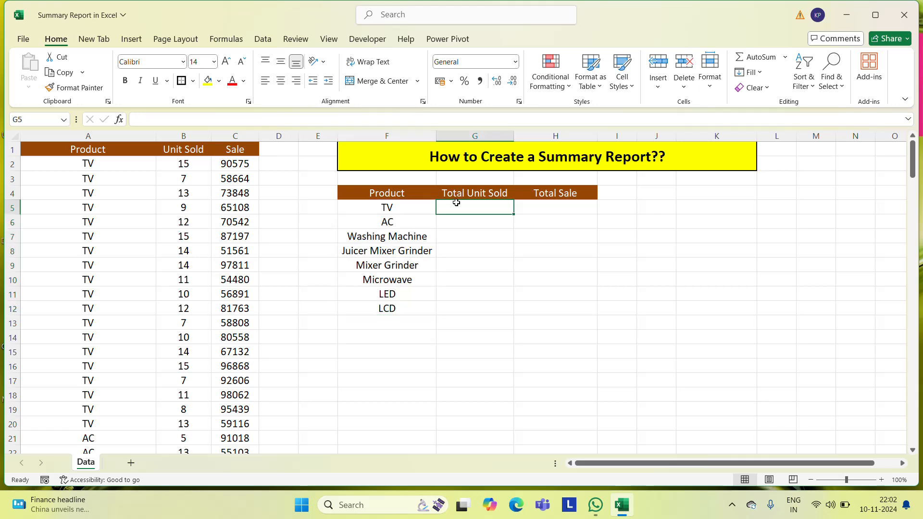
key("Left")
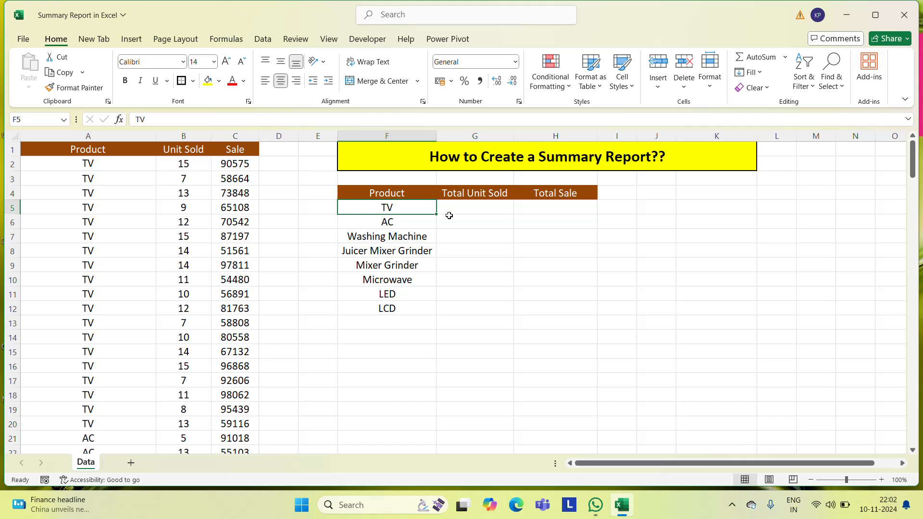
left_click_drag(514, 136, 528, 137)
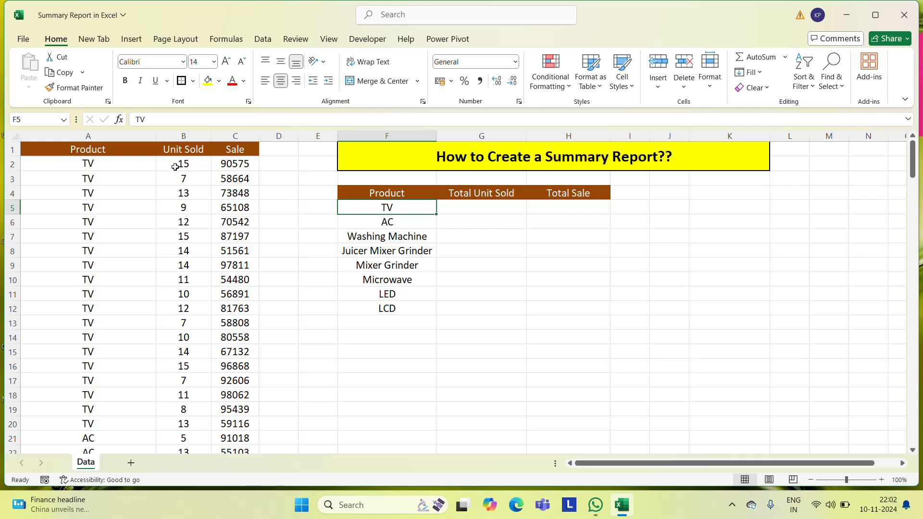
left_click(102, 169)
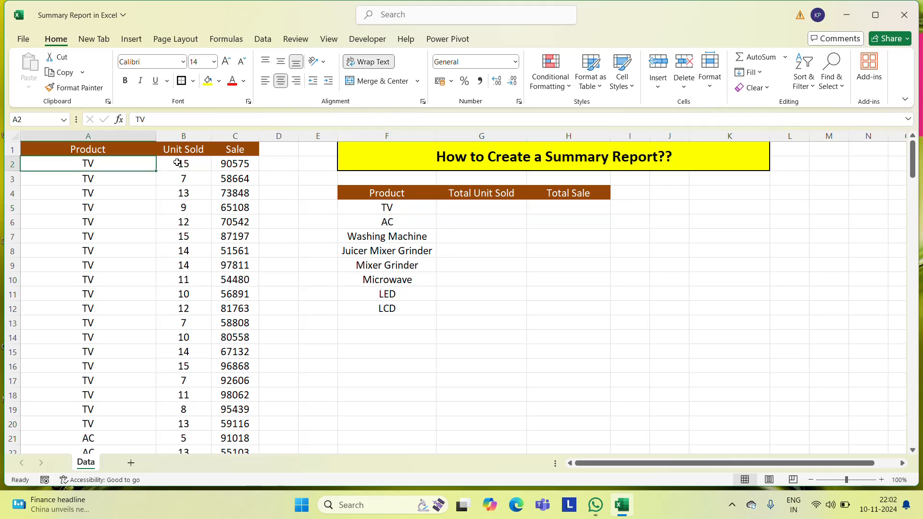
left_click(185, 179)
left_click(184, 201)
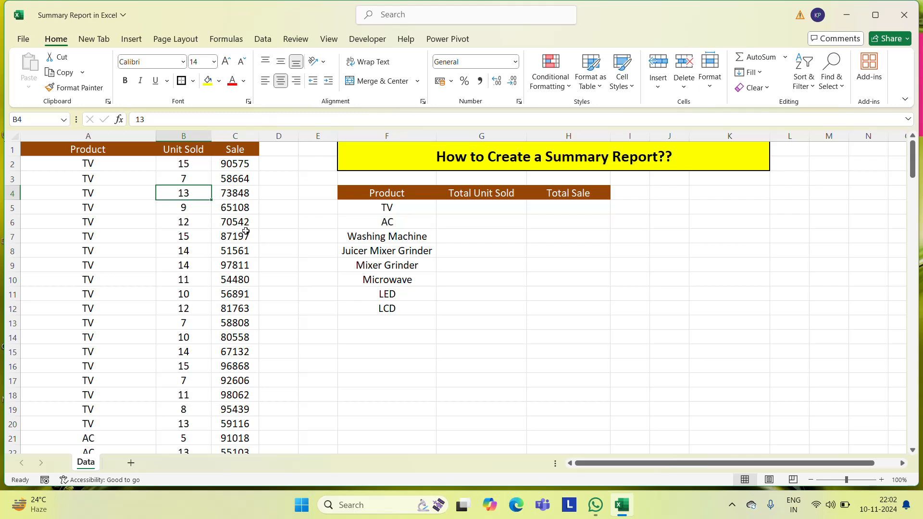
Enter =SUMIF(A2:A169,F5,B2:B169) in G5 to total the units sold for TV
left_click(502, 206)
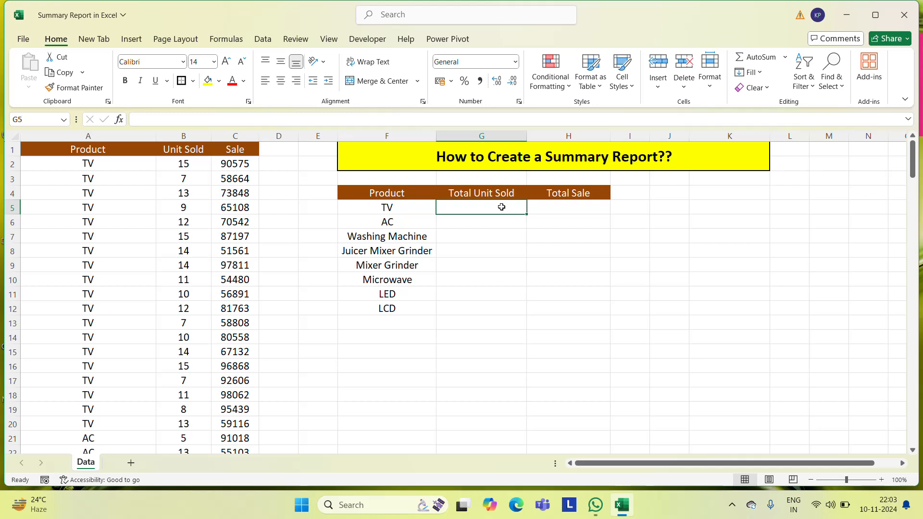
type("=sum")
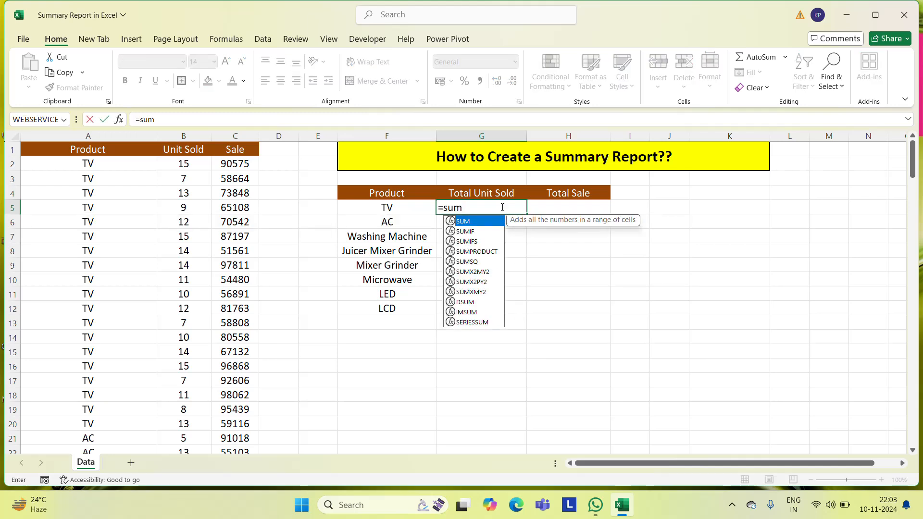
key("Down")
key("Tab")
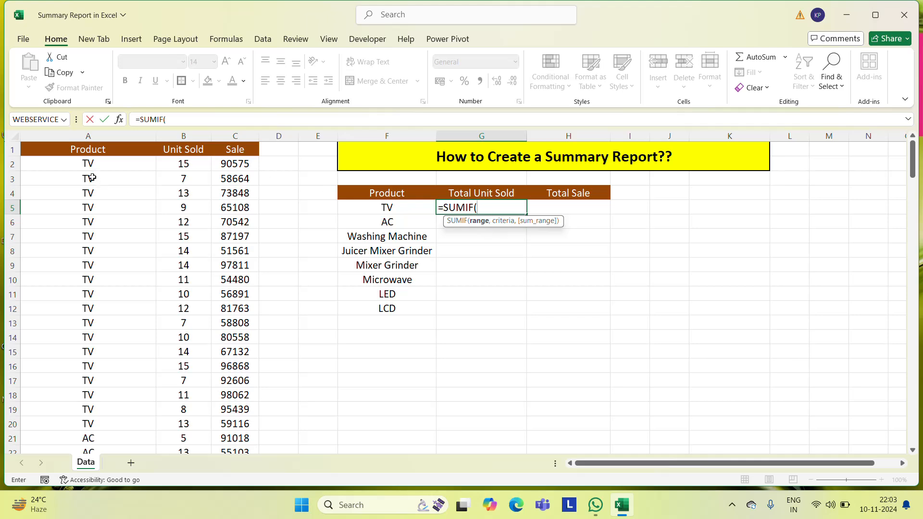
left_click(83, 164)
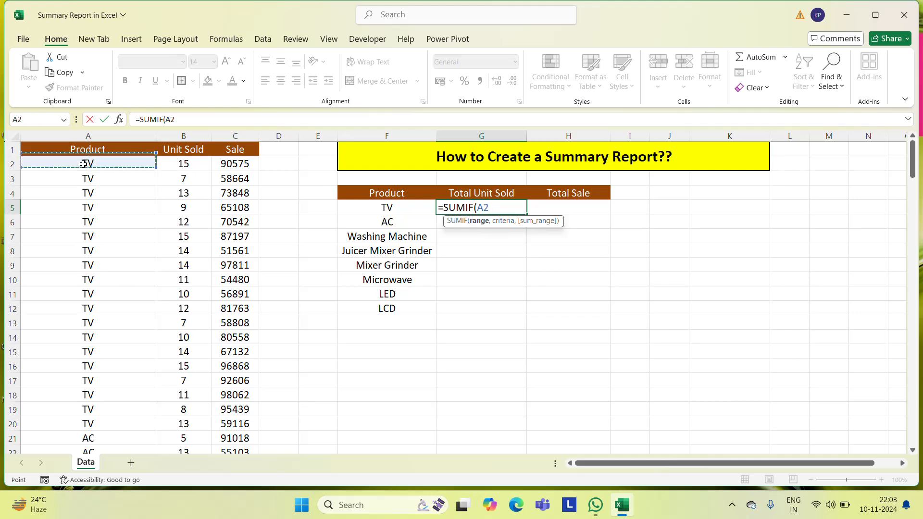
key("ctrl+shift+Down")
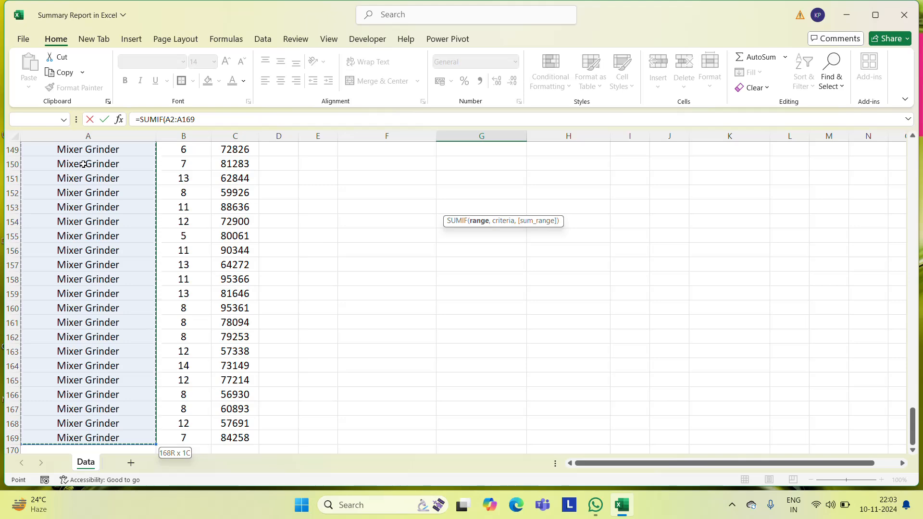
type(",")
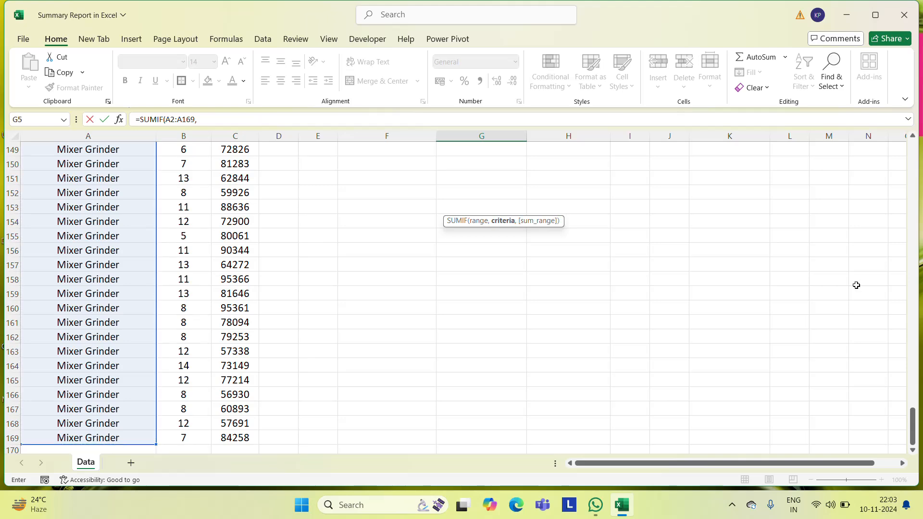
scroll(914, 425, "up", 20)
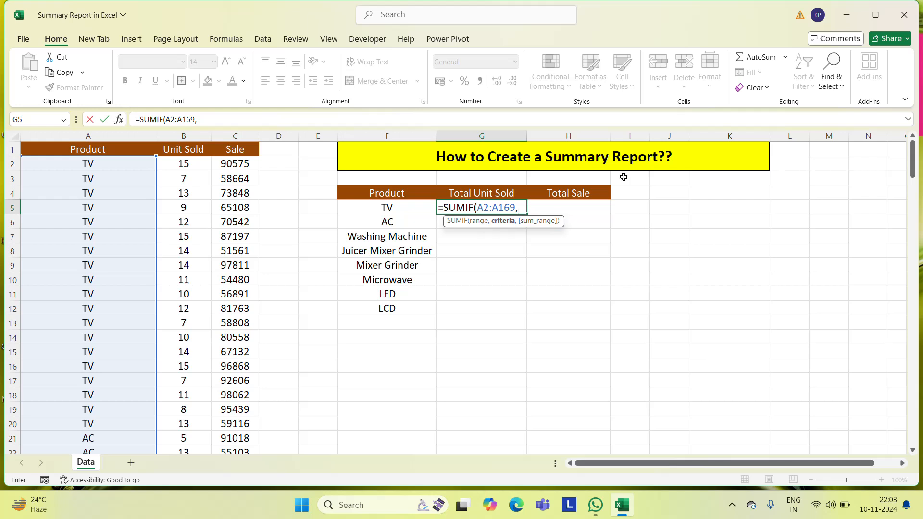
left_click(395, 208)
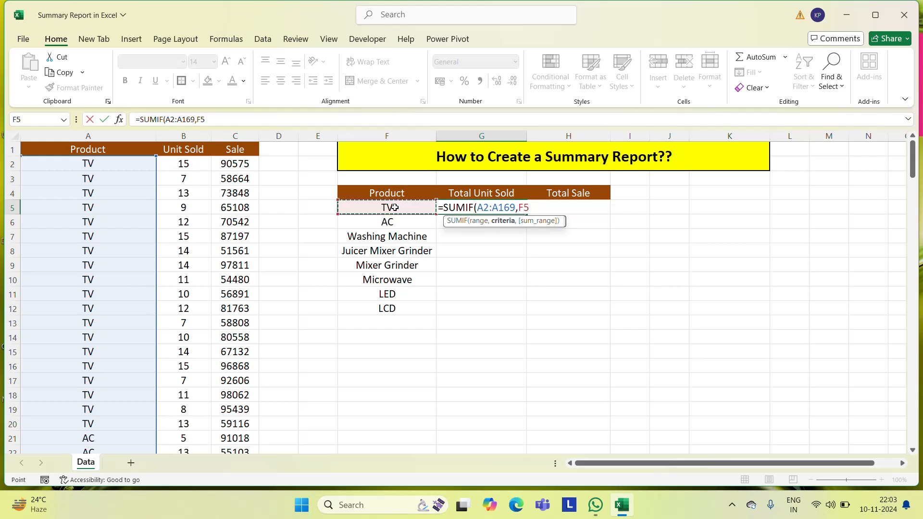
type(",")
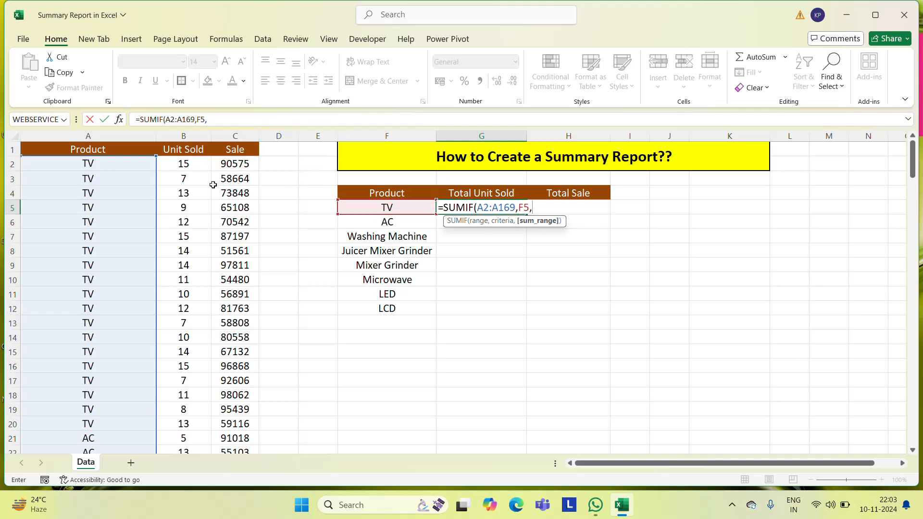
left_click(183, 164)
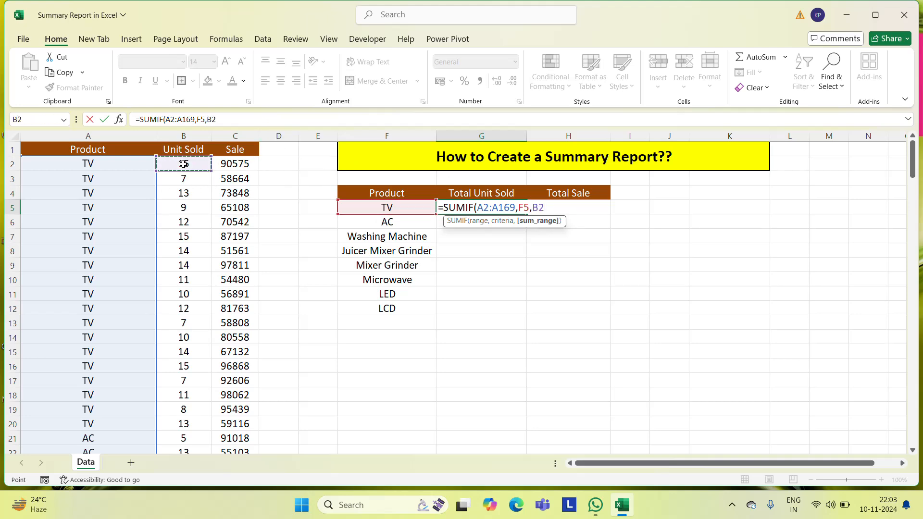
key("ctrl+shift+Down")
key("ctrl+Return")
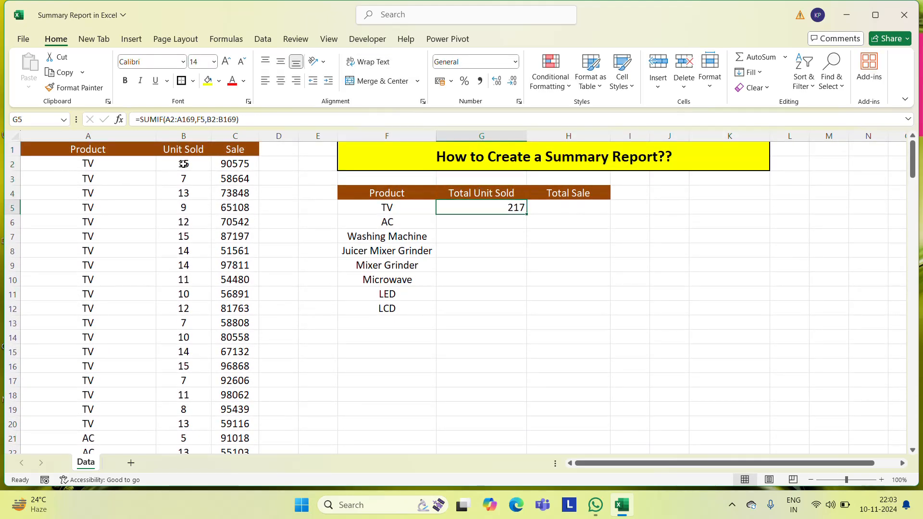
Centre the total in G5 and copy its SUMIF formula down through G12 for the remaining products
left_click(281, 81)
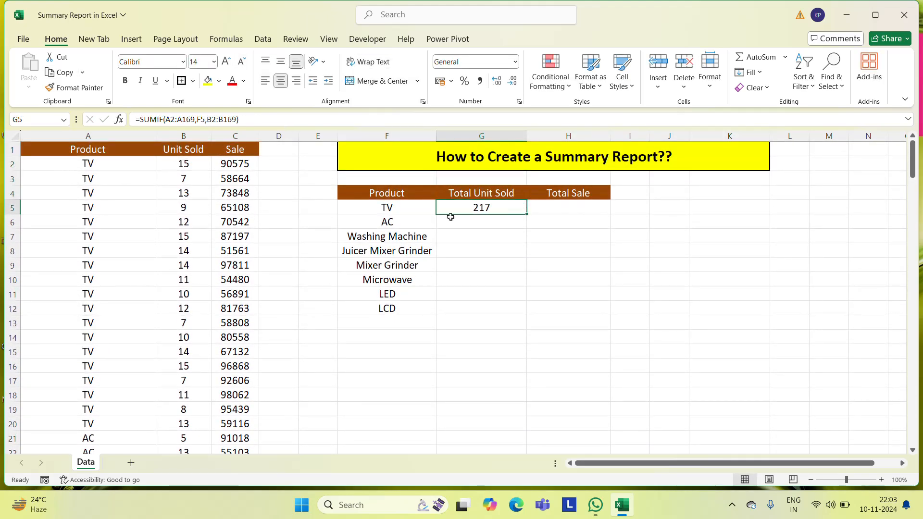
key("ctrl+c")
key("Left")
key("ctrl+Down")
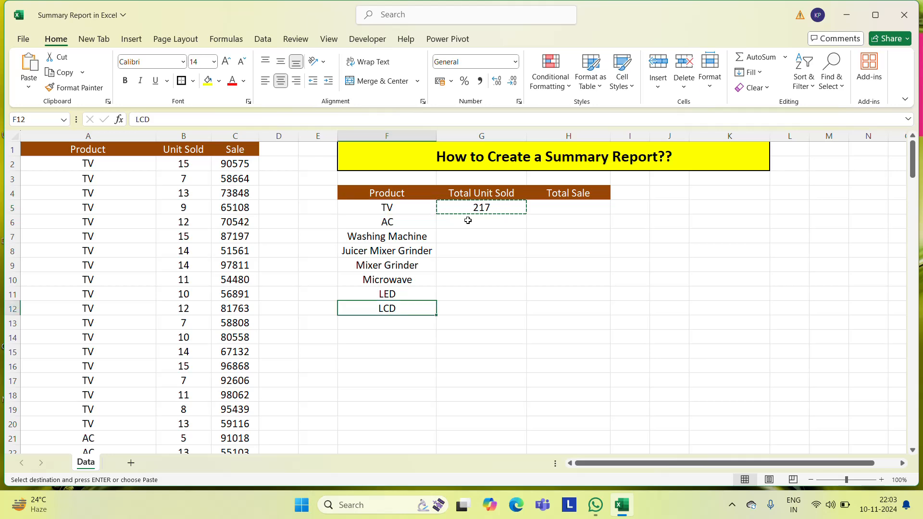
key("Right")
key("ctrl+shift+Up")
key("ctrl+v")
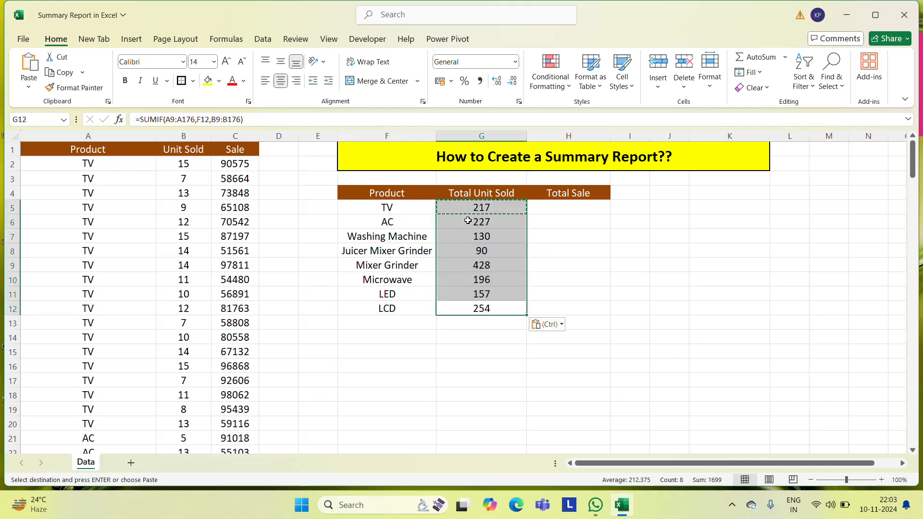
key("Escape")
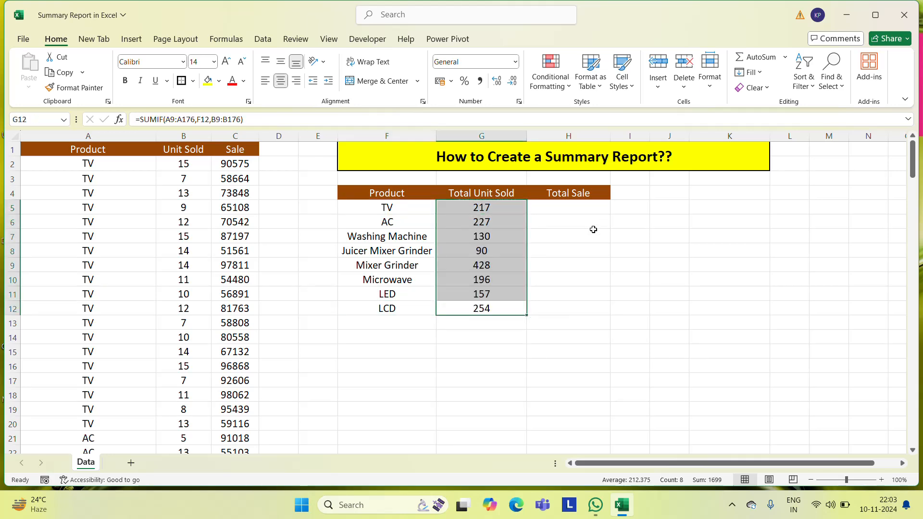
Compare the SUMIF ranges in G5 with those in the copied formula in G6
left_click(400, 218)
left_click(484, 210)
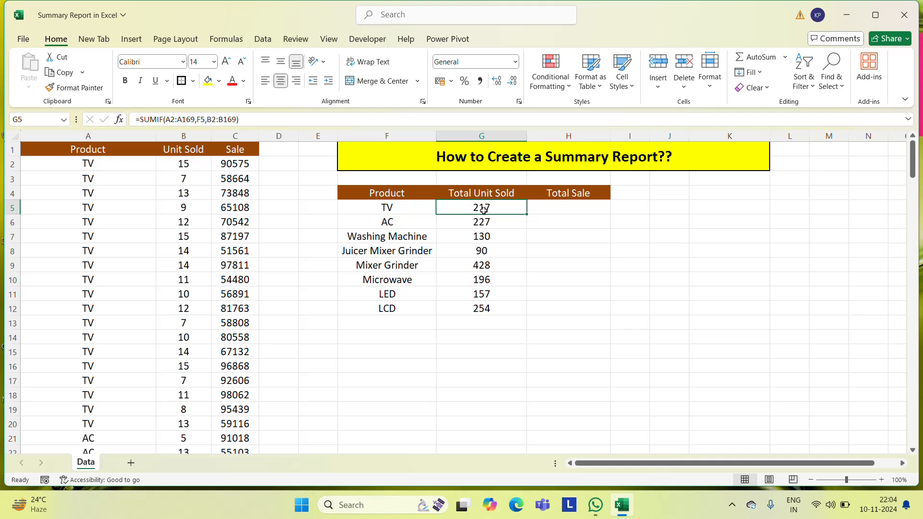
left_click(459, 226)
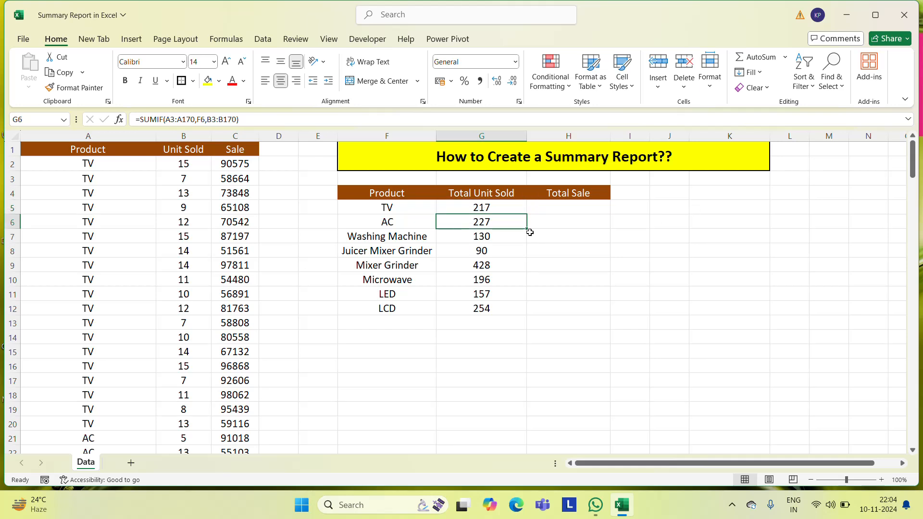
Review the units-sold totals and SUMIF formulas product by product from Washing Machine down to LCD, and the formula in G5
left_click(383, 236)
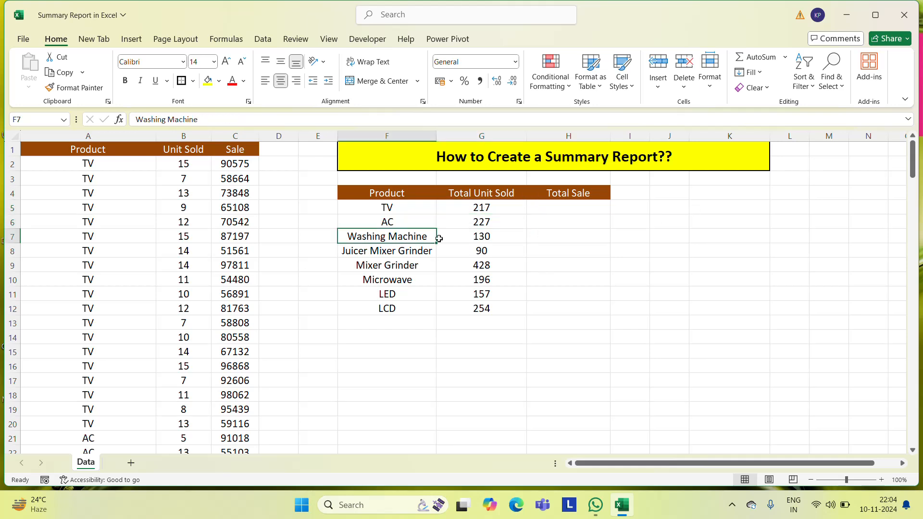
left_click(489, 240)
left_click(412, 249)
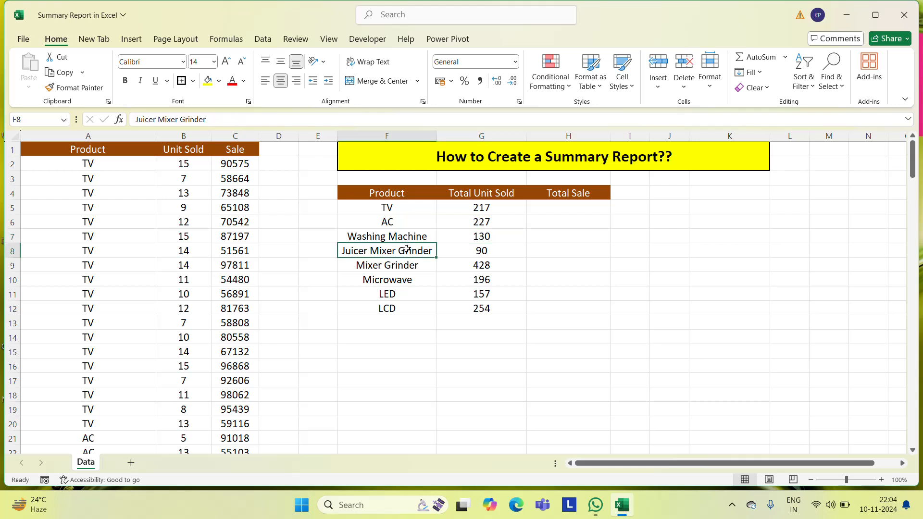
left_click(457, 251)
left_click(392, 268)
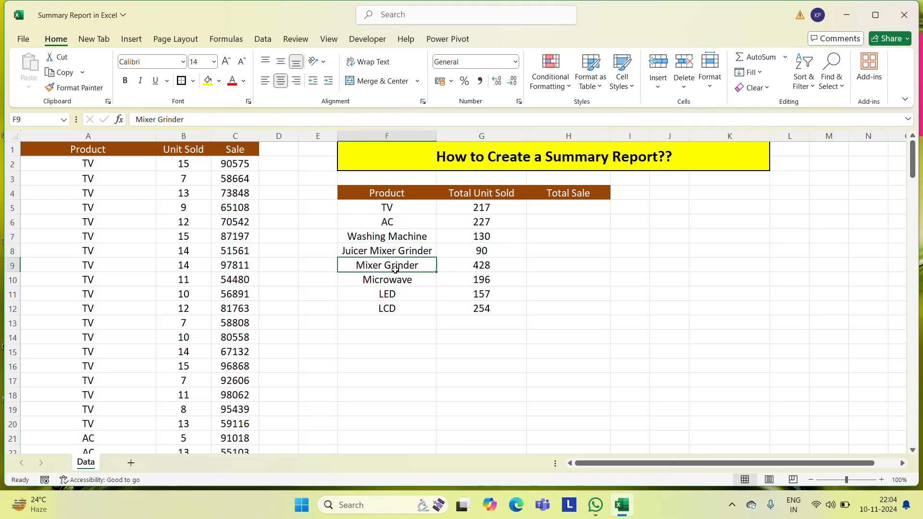
left_click(509, 264)
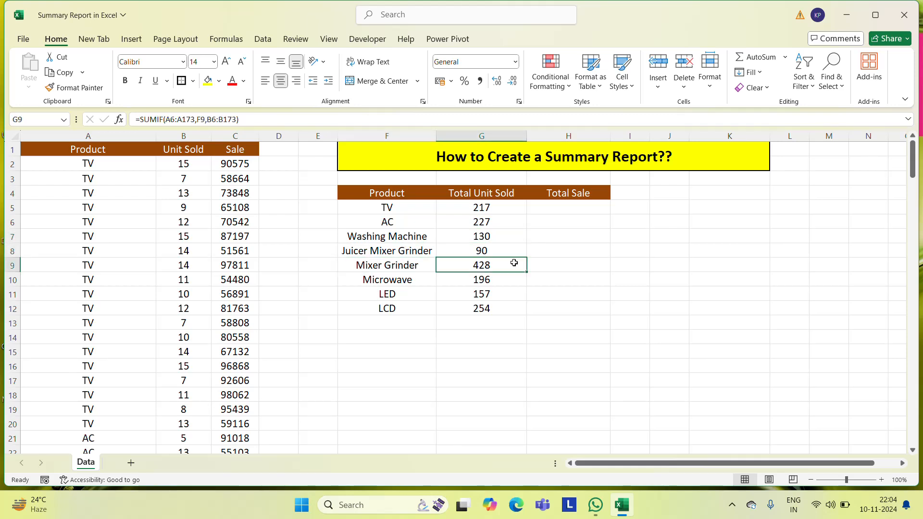
left_click(400, 279)
left_click(482, 282)
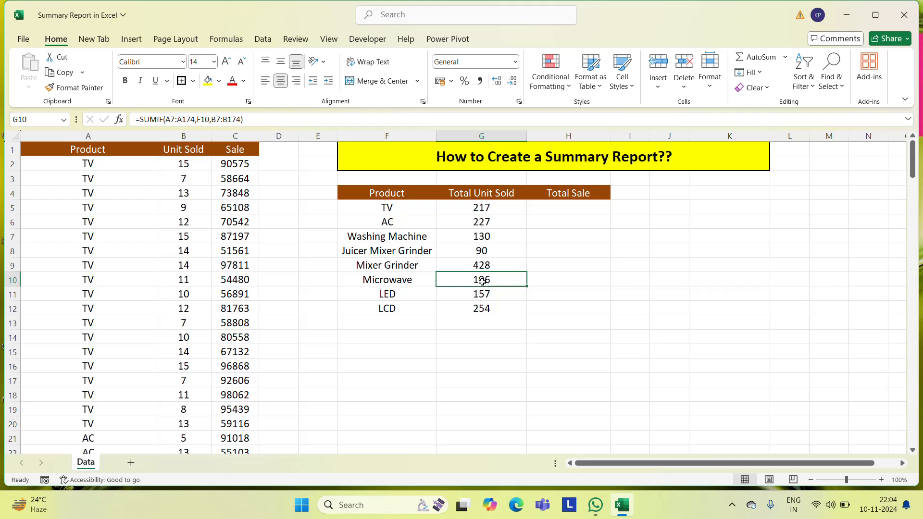
left_click(391, 301)
left_click(481, 304)
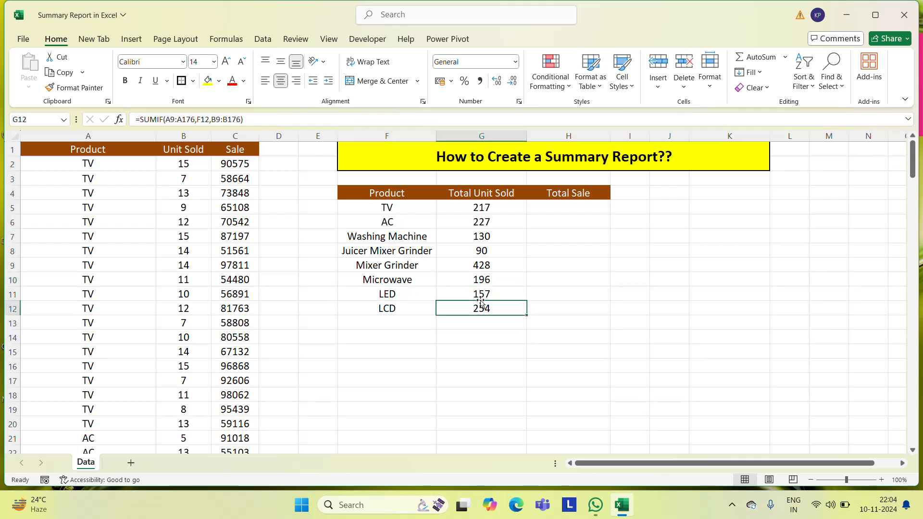
left_click(400, 307)
left_click(486, 310)
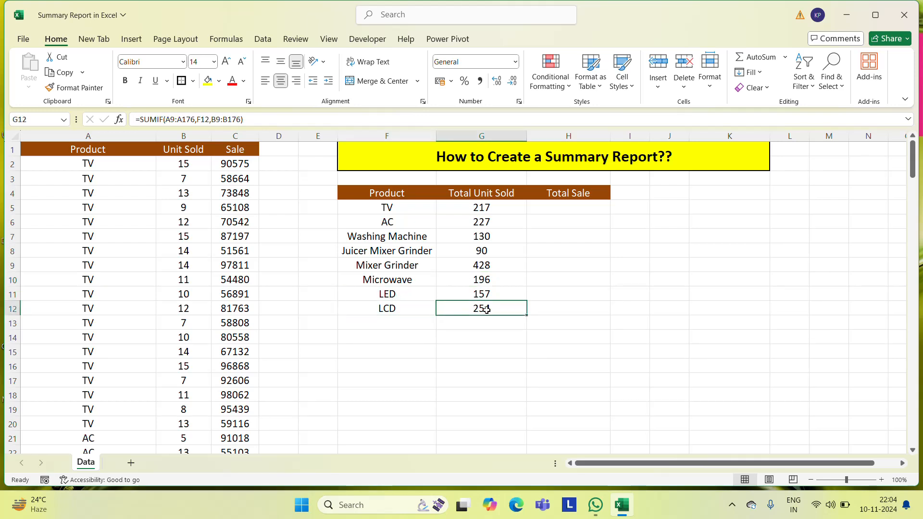
left_click(484, 210)
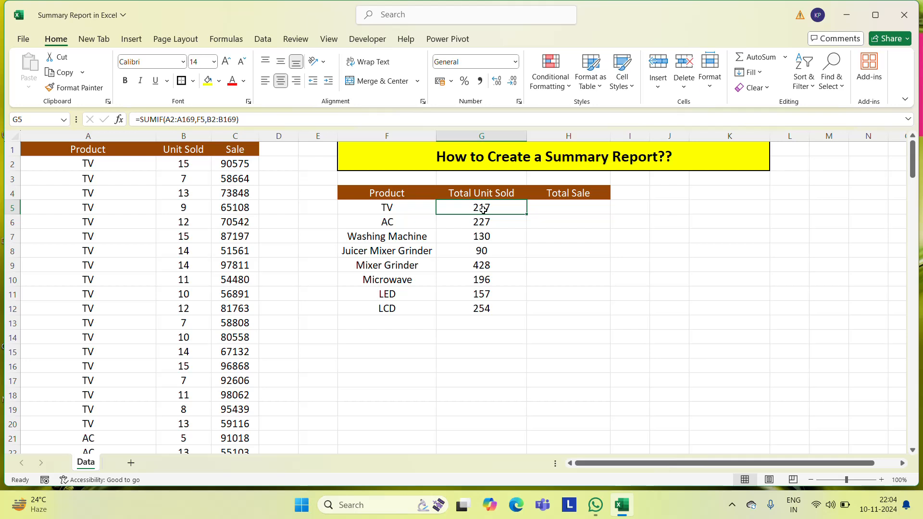
Enter =SUMIF(A2:A169,F5,C2:C169) in H5 to total the sale for TV
left_click(585, 209)
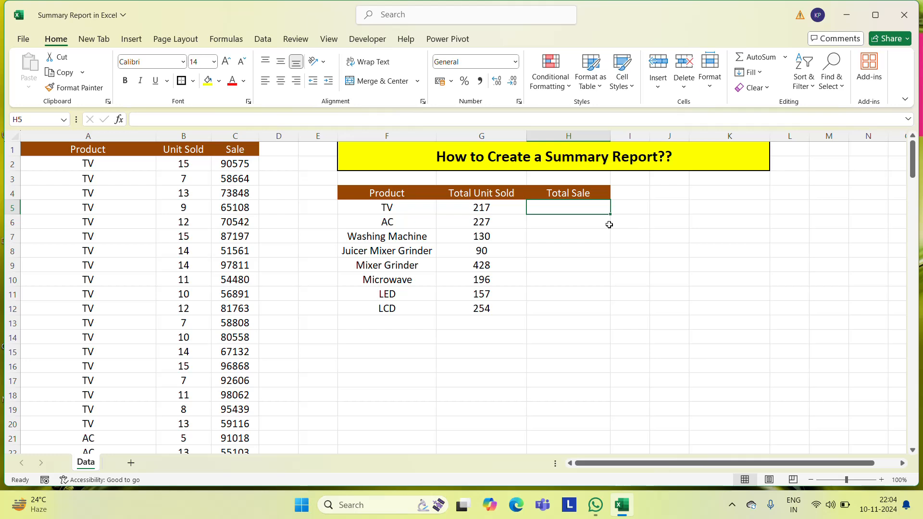
type("=sum")
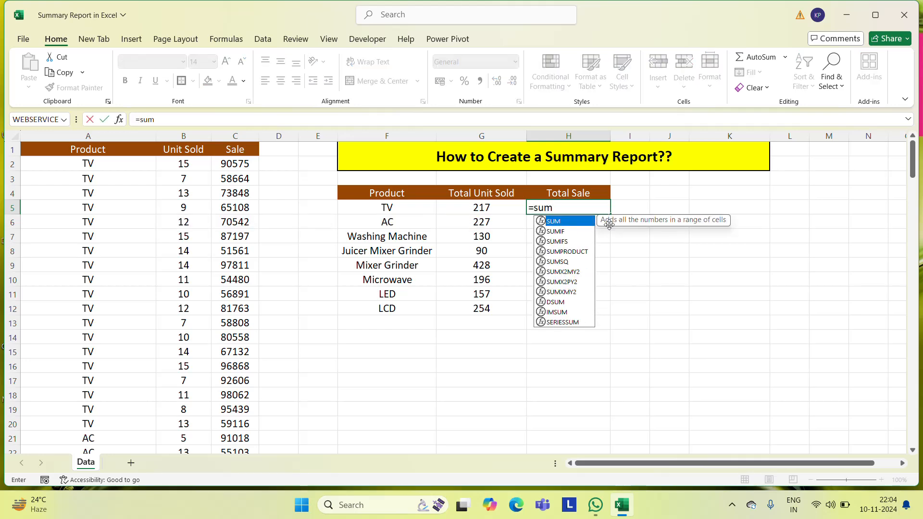
key("Down")
key("Tab")
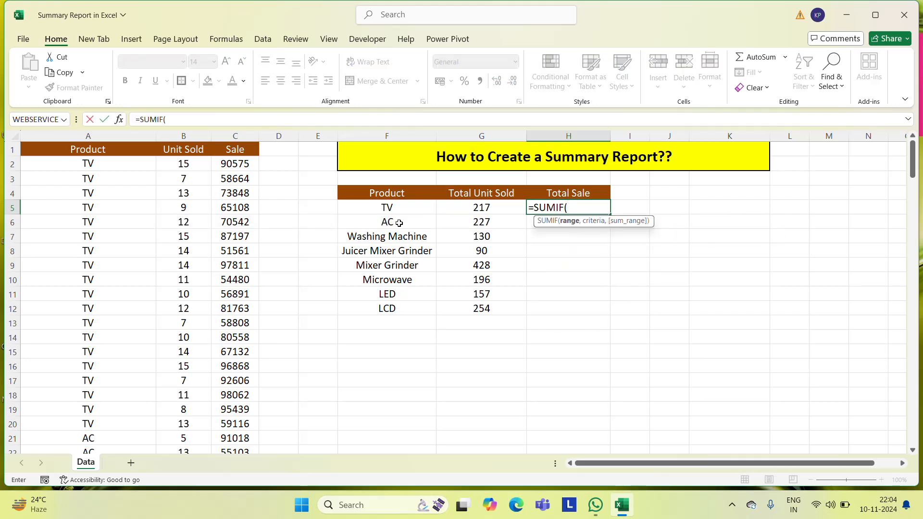
left_click(98, 165)
key("ctrl+shift+Down")
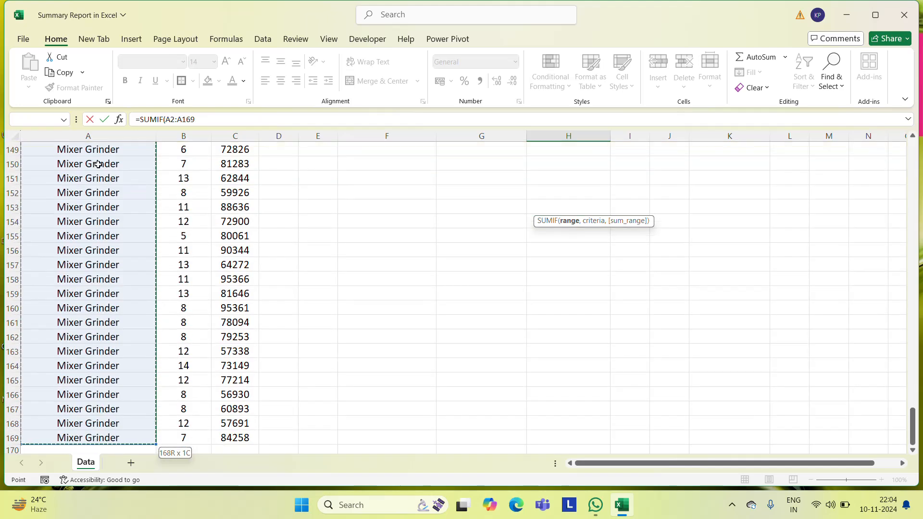
type(",")
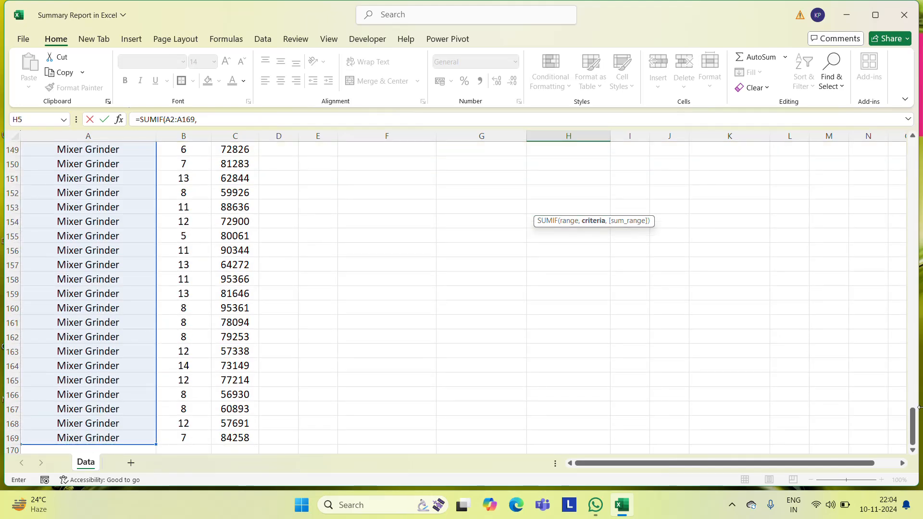
left_click_drag(915, 438, 915, 154)
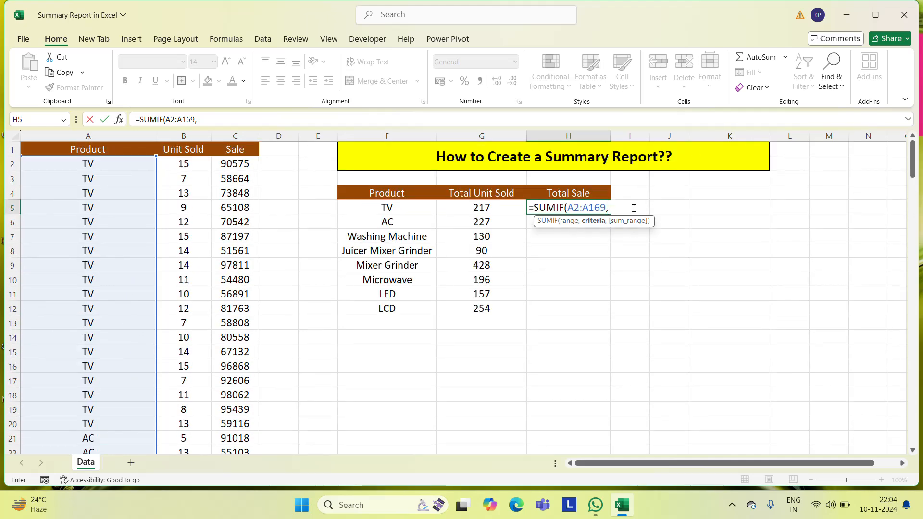
left_click(387, 208)
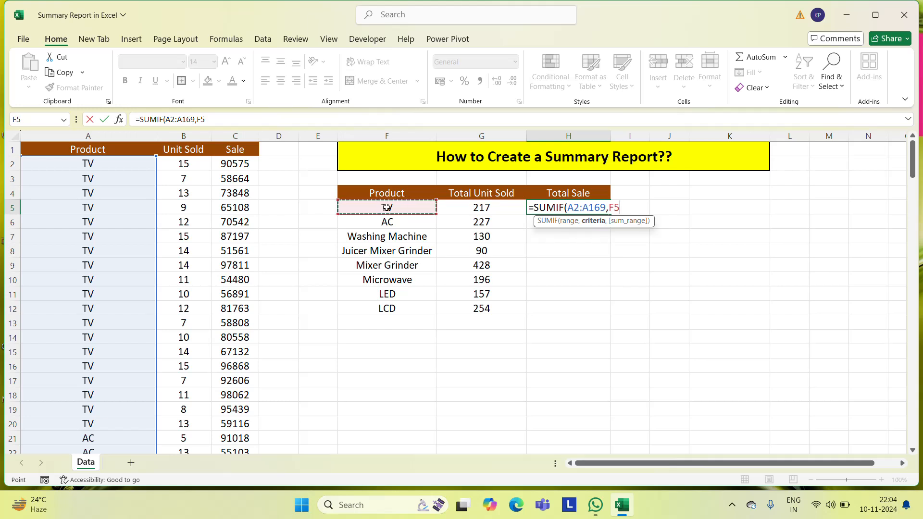
type(",")
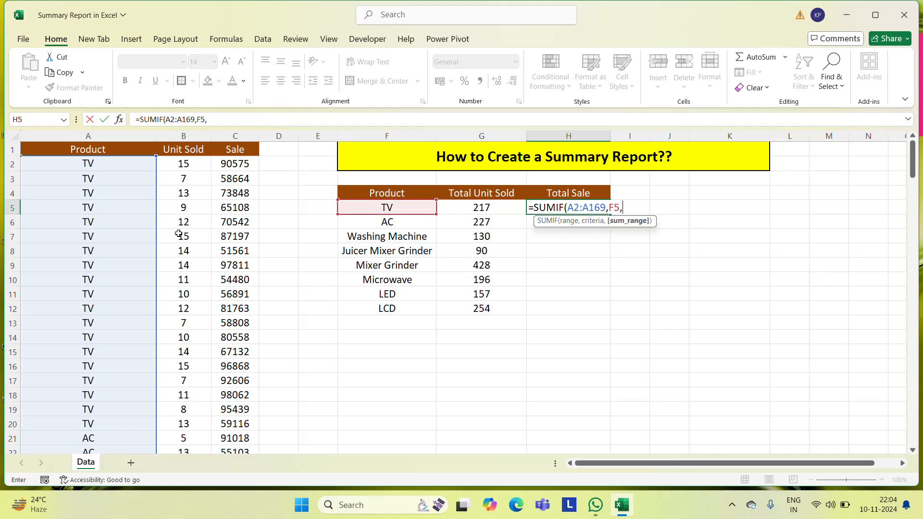
left_click(235, 164)
key("ctrl+shift+Down")
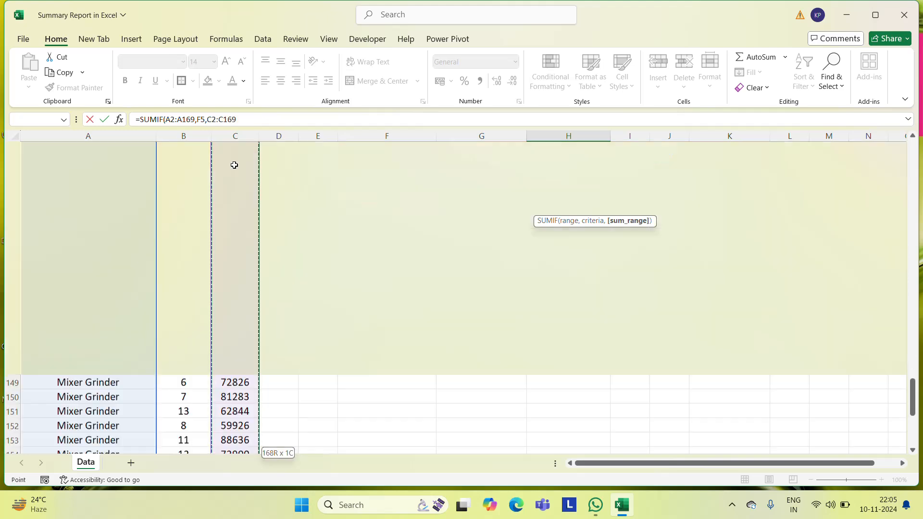
key("Return")
Centre the total in H5 and copy its SUMIF formula down through H12 for the remaining products
scroll(234, 164, "up", 1)
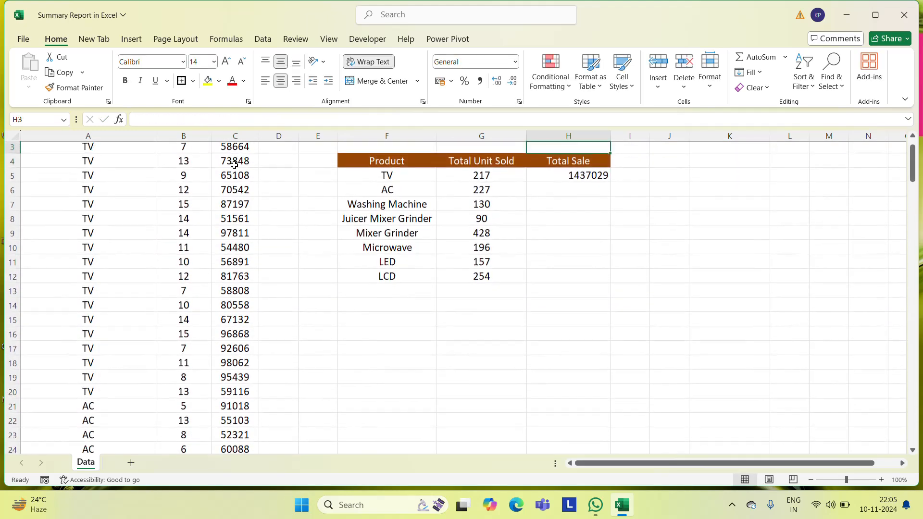
key("Up")
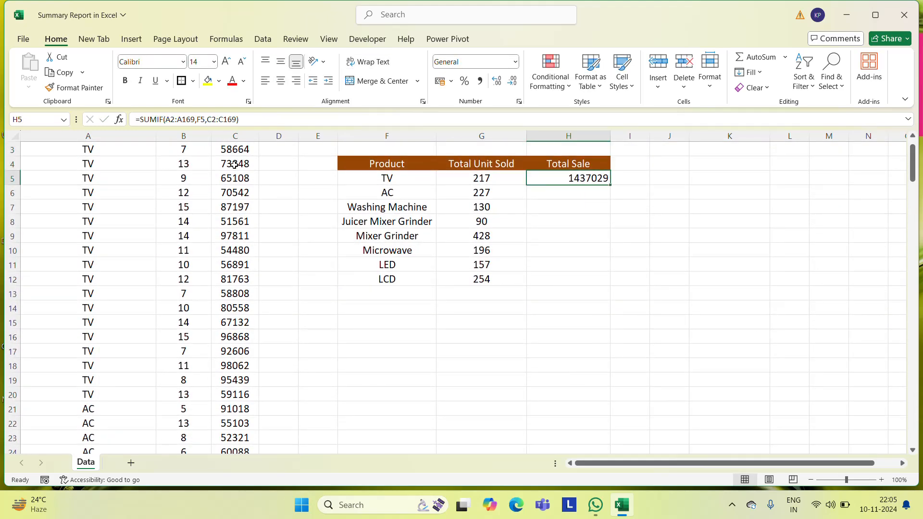
left_click(281, 81)
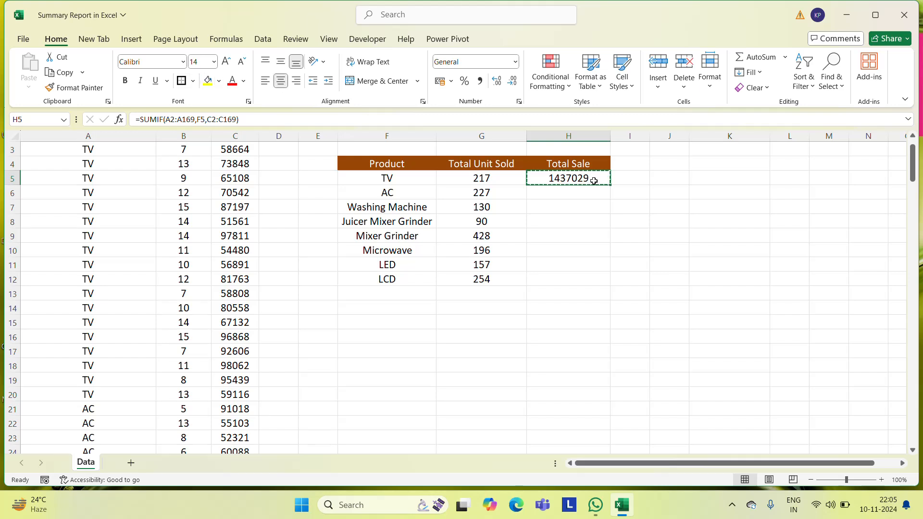
key("ctrl+c")
key("Left")
key("ctrl+Down")
key("Right")
key("ctrl+shift+Up")
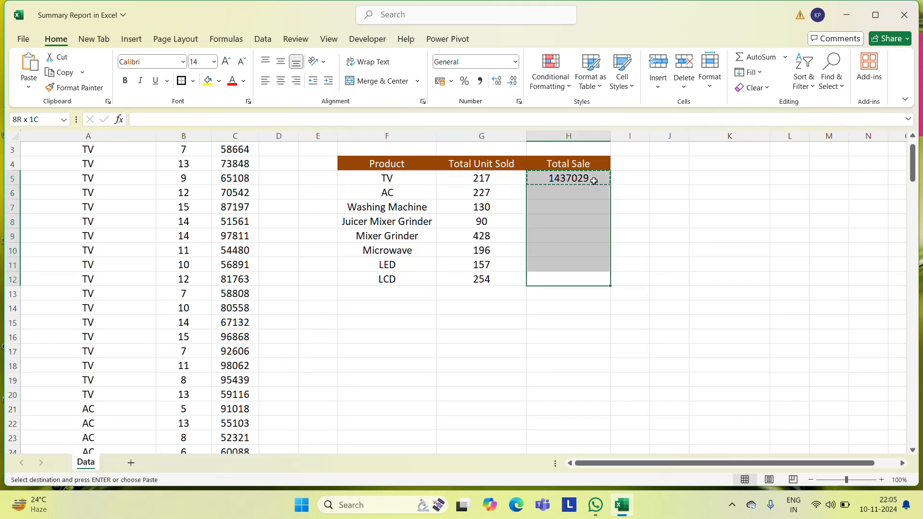
key("ctrl+v")
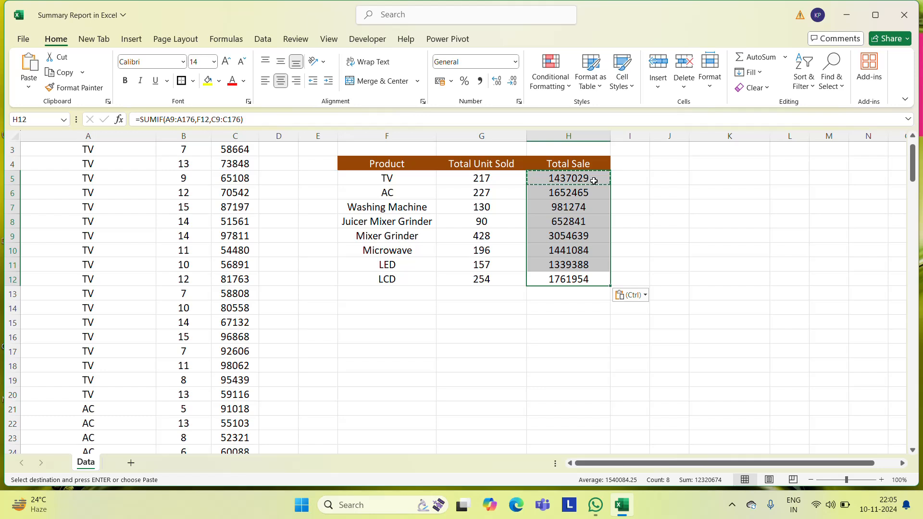
key("Escape")
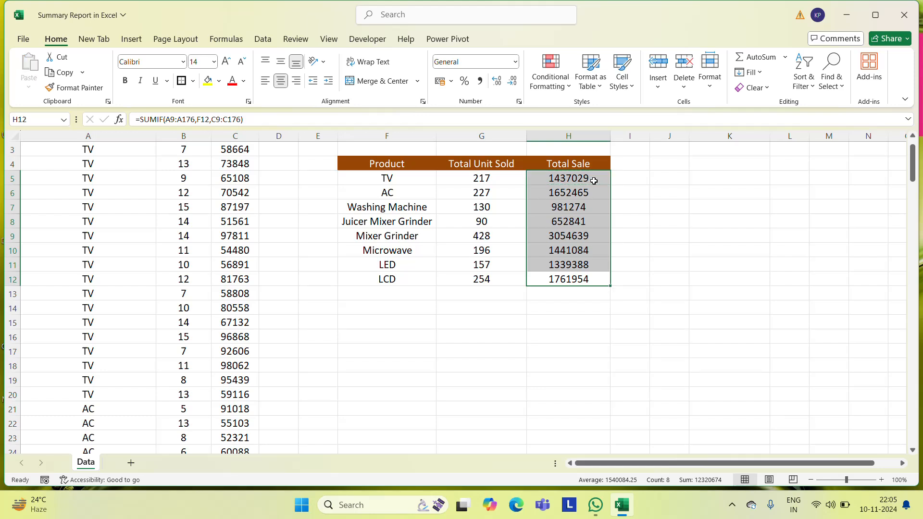
left_click(567, 186)
key("Up")
key("ctrl+Left")
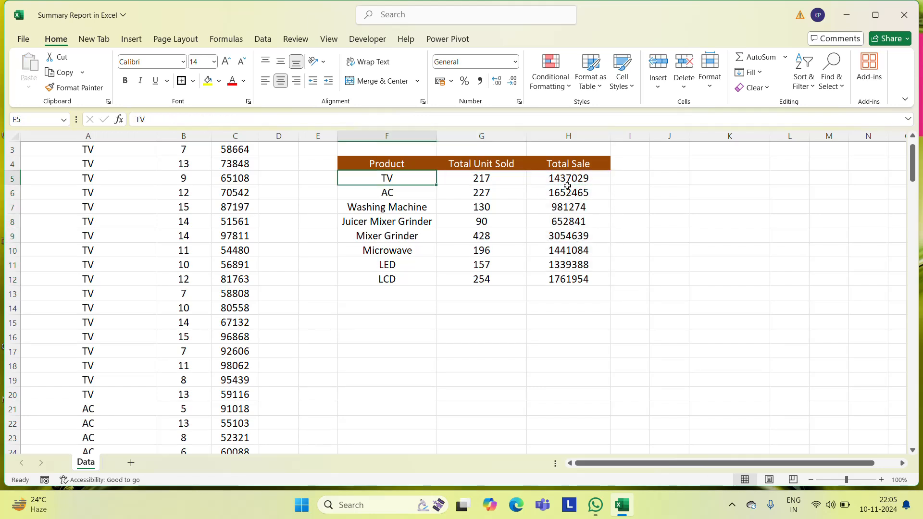
key("Right")
key("ctrl+shift+Down")
key("shift+Right")
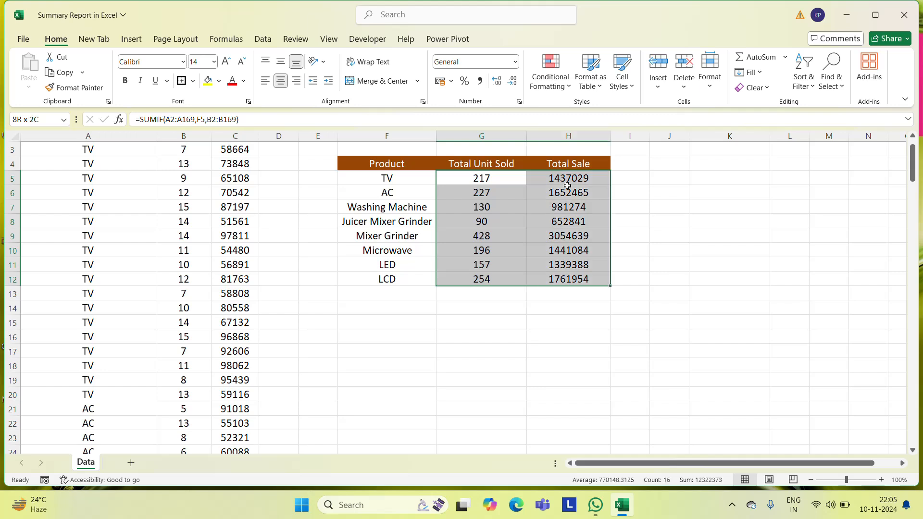
key("ctrl+c")
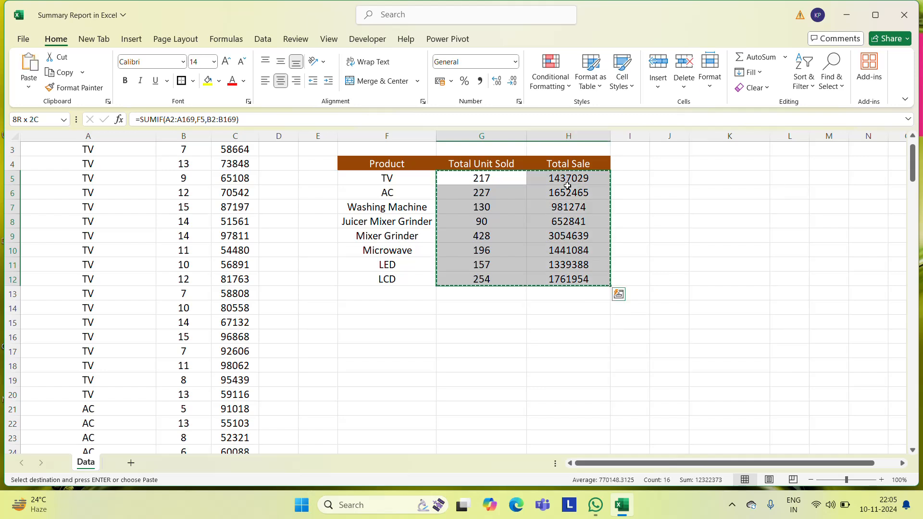
left_click(550, 237)
key("Escape")
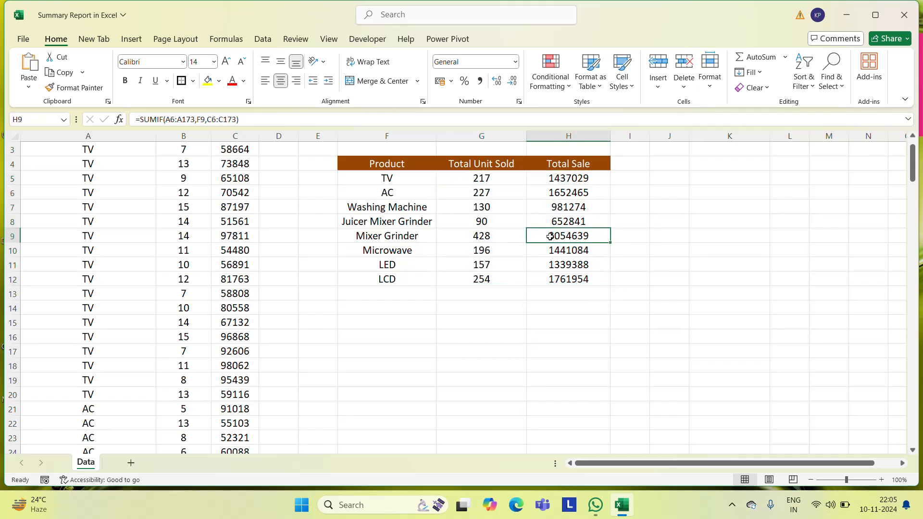
Replace the SUMIF formulas in G5:H12 with their values by copying the range and pasting values only in place
left_click(495, 178)
key("ctrl+shift+Down")
key("shift+Right")
key("ctrl+c")
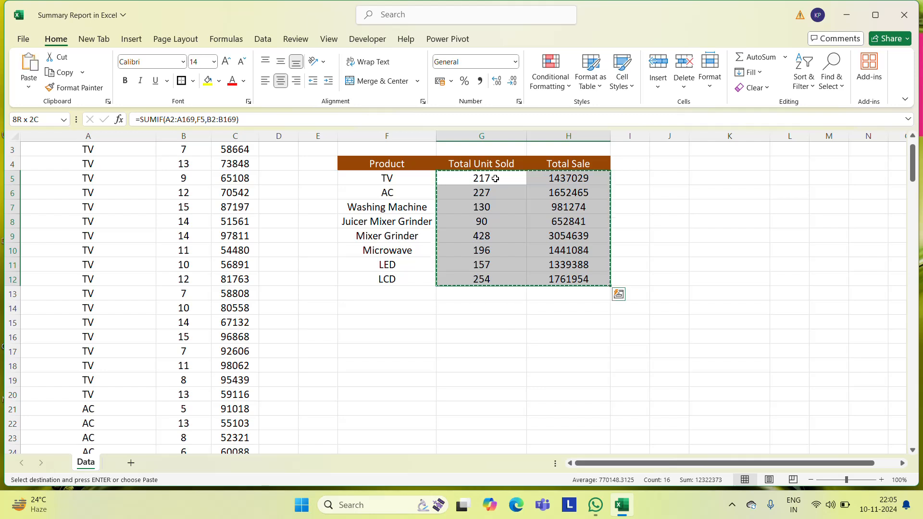
right_click(551, 243)
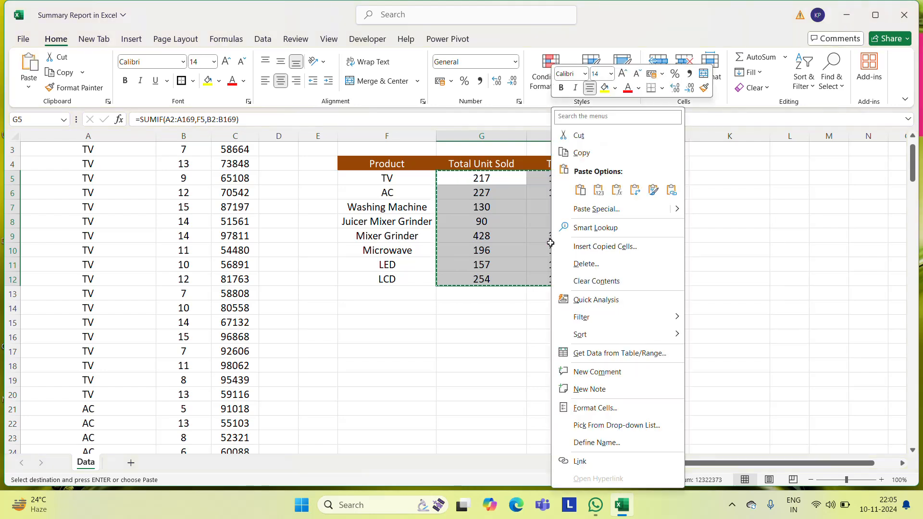
left_click(599, 191)
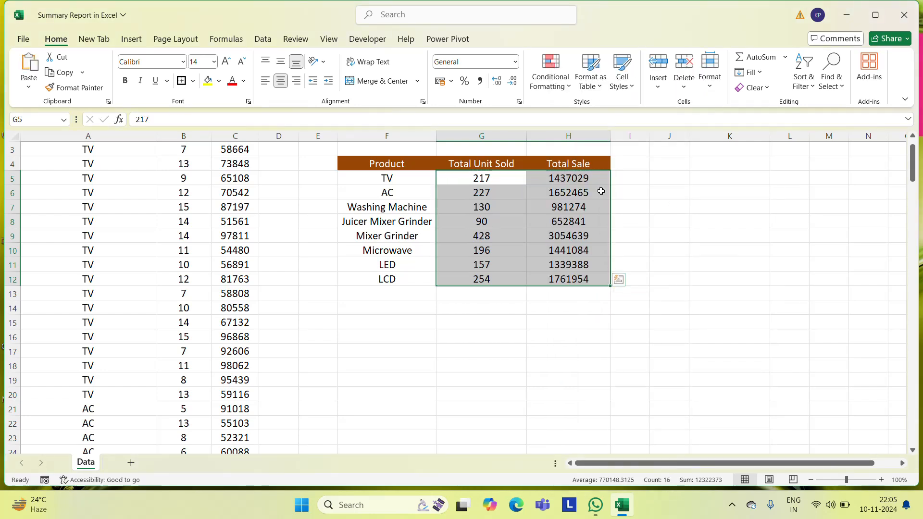
Look over the summary table under its title and examine the content of the TV units-sold cell G5
left_click(400, 299)
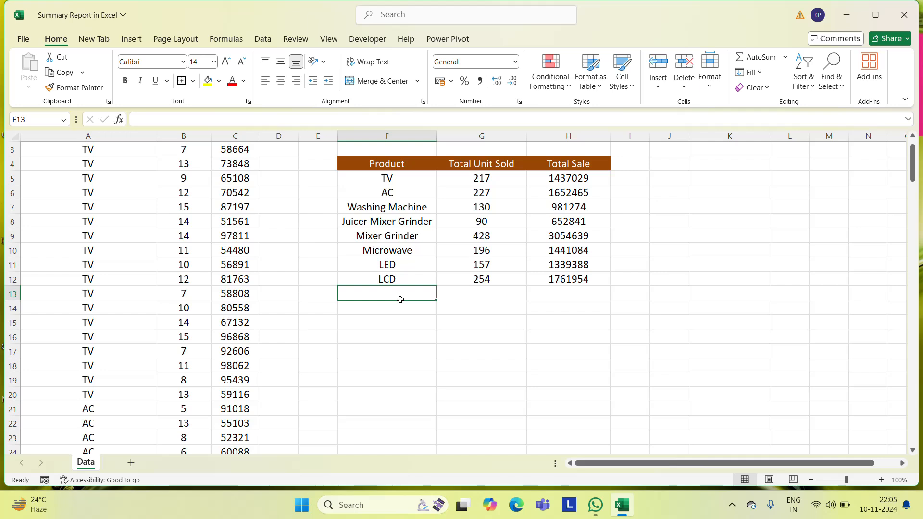
key("Up")
key("Up")
key("Up")
key("Up")
key("Up")
key("Up")
key("Up")
key("Up")
key("Up")
key("Up")
key("Up")
key("Up")
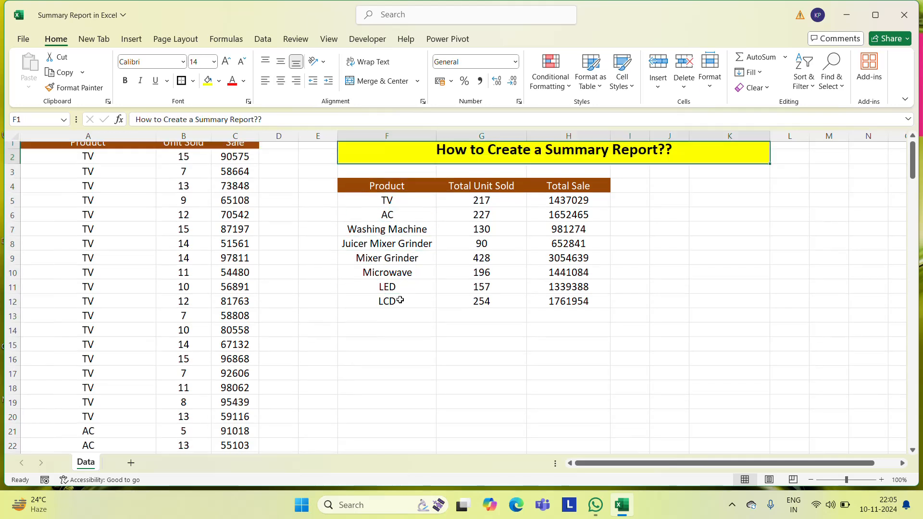
key("Down")
key("Down")
key("Down")
key("Down")
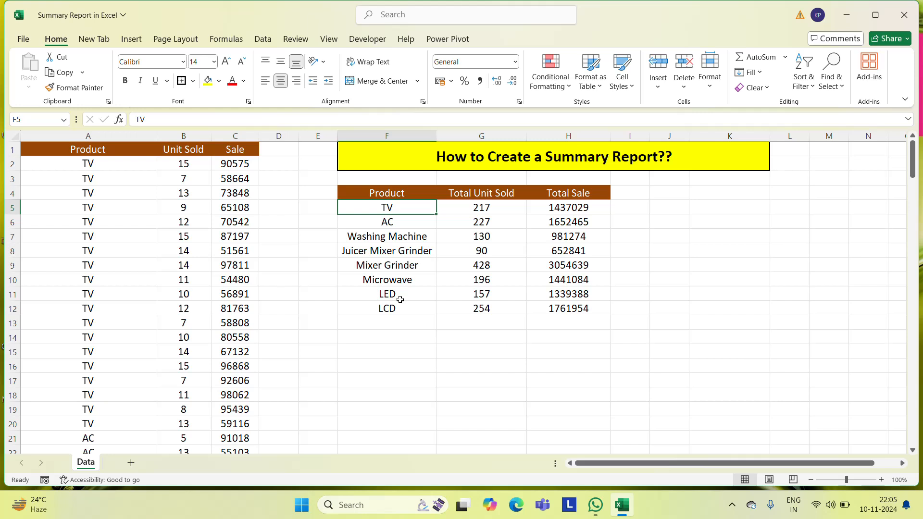
left_click(513, 210)
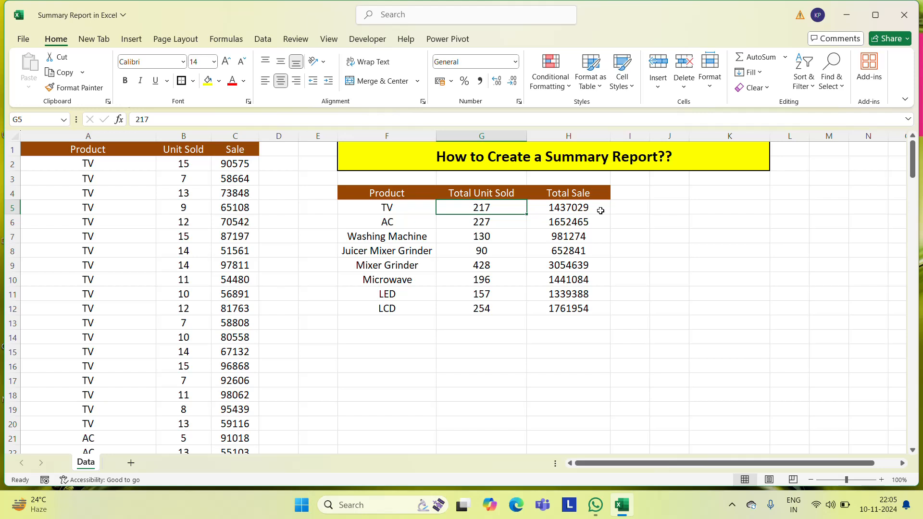
key("Left")
key("Up")
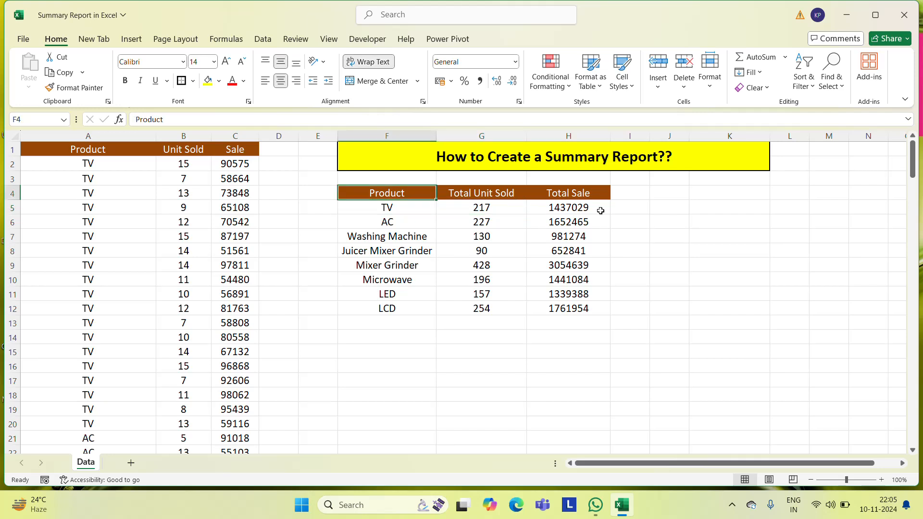
Add a Grand Total label in F13 below the product list, reusing the formatting of the Product header
key("ctrl+c")
key("Down")
key("Down")
key("Down")
key("Down")
key("Down")
key("Down")
key("Down")
key("Down")
key("Down")
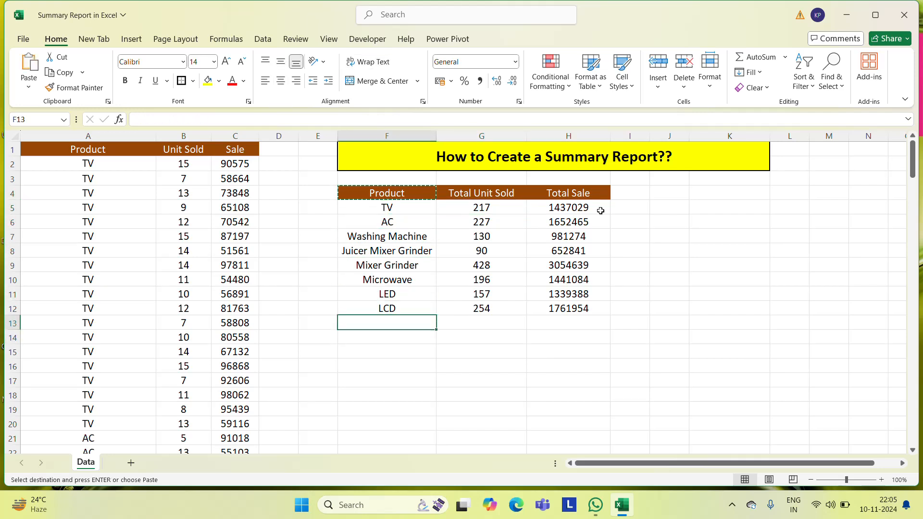
key("ctrl+v")
type("Grq")
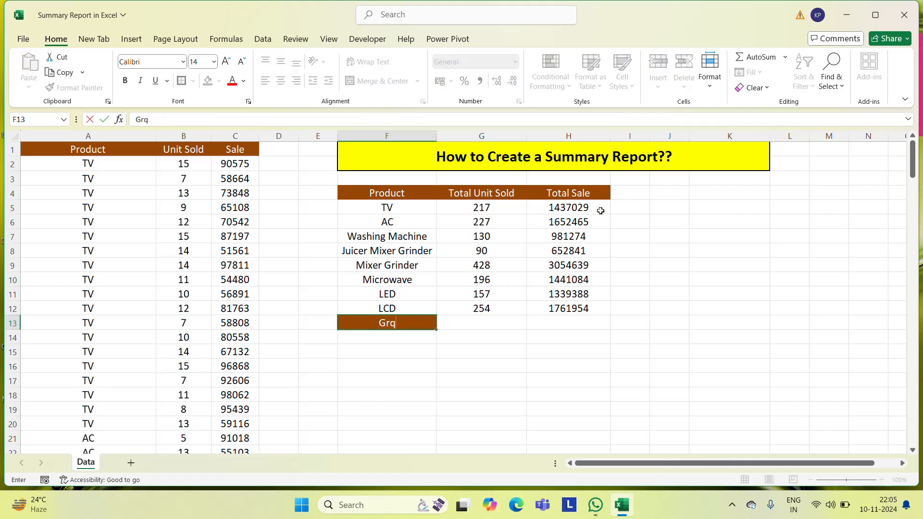
type("nd")
key("BackSpace")
type("nd Total")
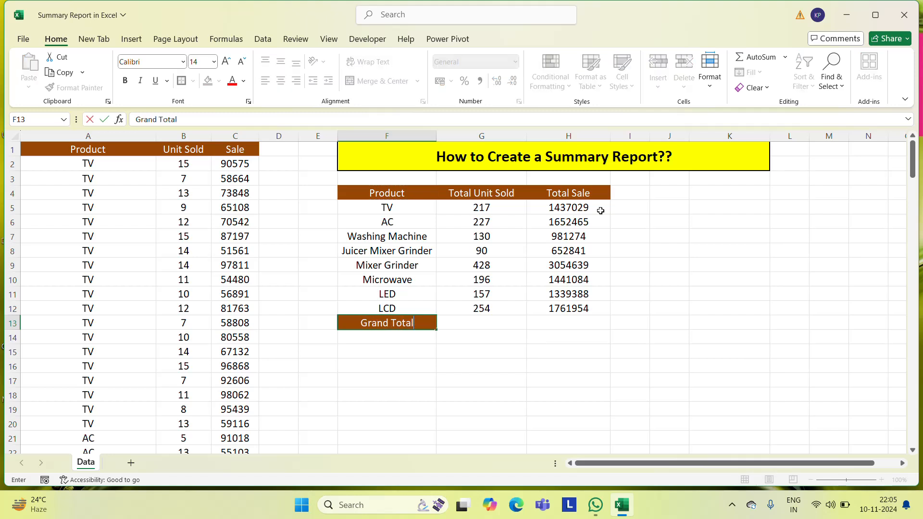
key("ctrl+Return")
Enter =SUM(G5:G12) in G13 to total the units sold across all products
key("Right")
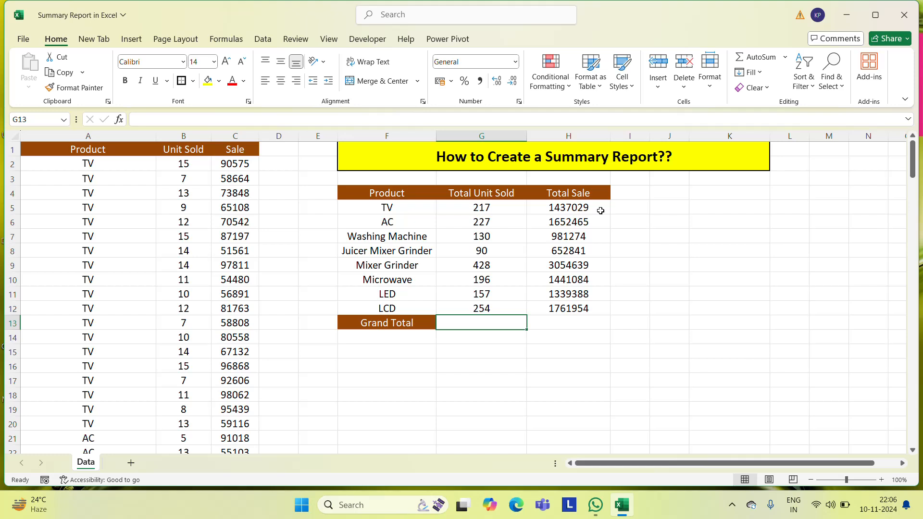
type("=sum")
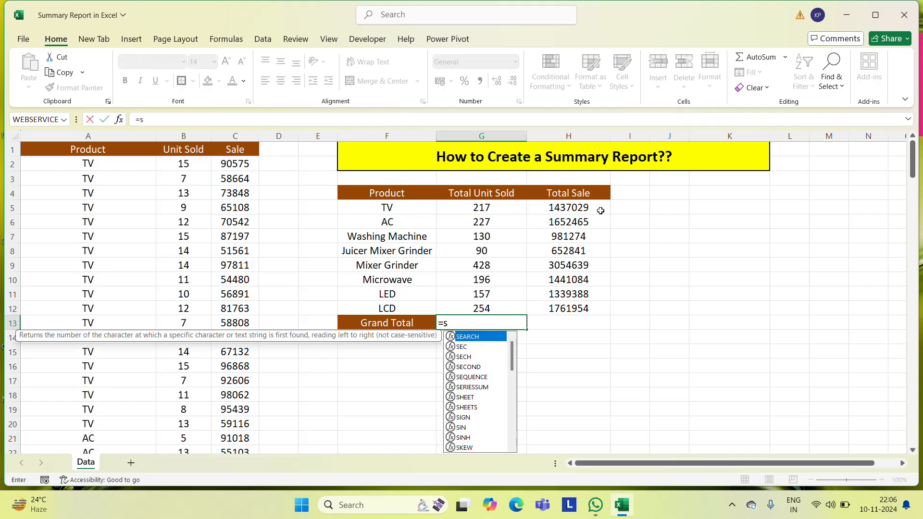
key("Tab")
key("Up")
key("Up")
key("Up")
key("Up")
key("Up")
key("Up")
key("Up")
key("Up")
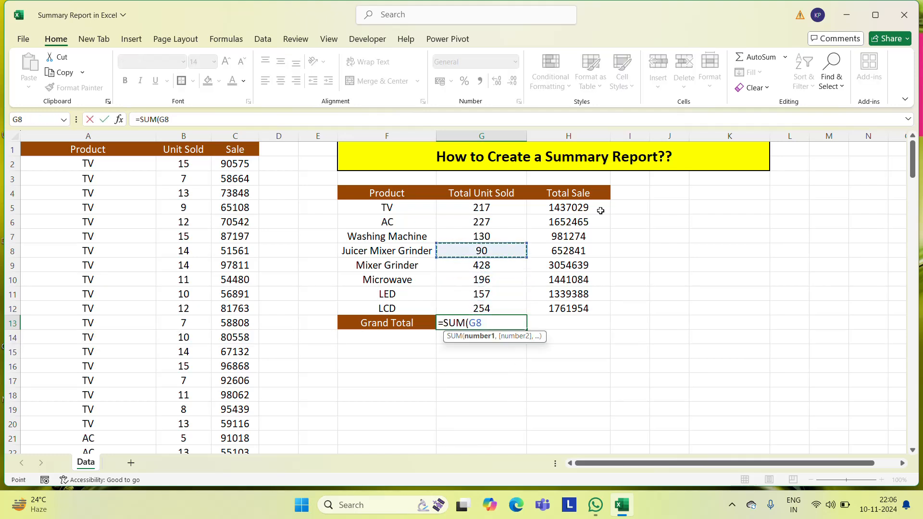
key("shift+Down")
key("shift+Down")
key("shift+Down")
key("shift+Down")
key("shift+Down")
key("shift+Down")
key("shift+Down")
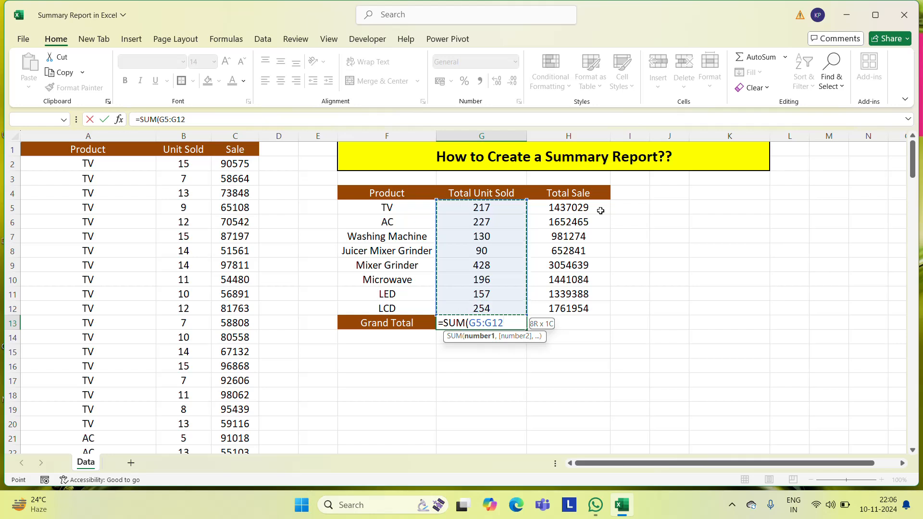
key("Return")
Copy the grand total formula from G13 into H13 to total the sale
key("Up")
key("ctrl+c")
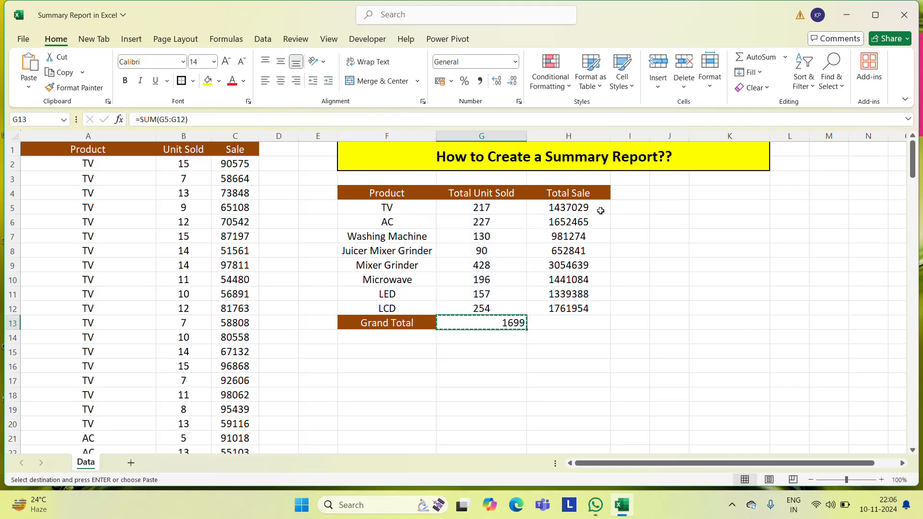
key("Right")
key("ctrl+v")
key("Escape")
Centre the contents of F5:H13 in the summary table and apply all borders to the range
key("Left")
key("Up")
key("Up")
key("Up")
key("Up")
key("Up")
key("Up")
key("Up")
key("Up")
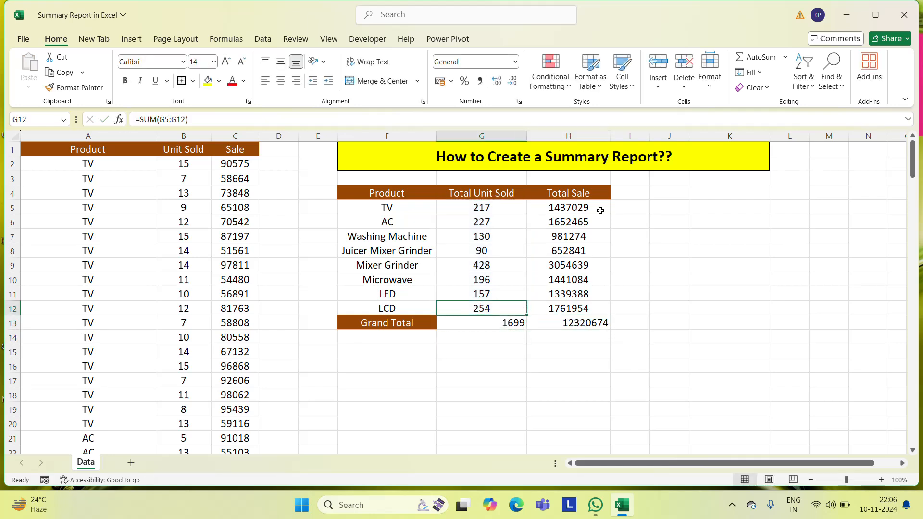
key("Left")
key("ctrl+shift+Down")
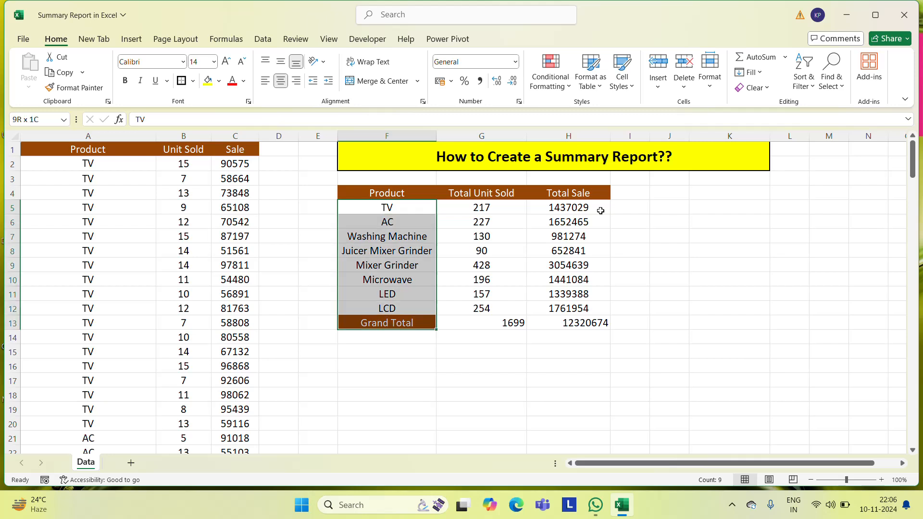
key("ctrl+shift+Right")
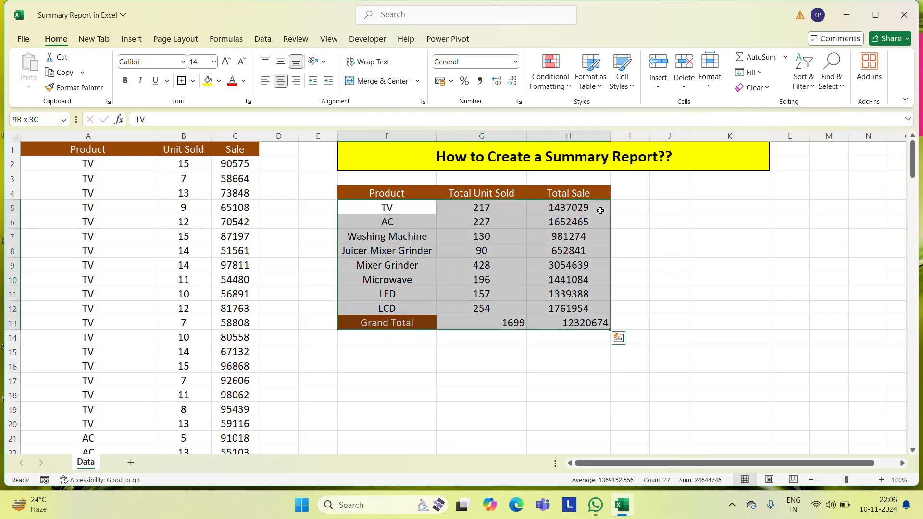
left_click(283, 84)
left_click(284, 83)
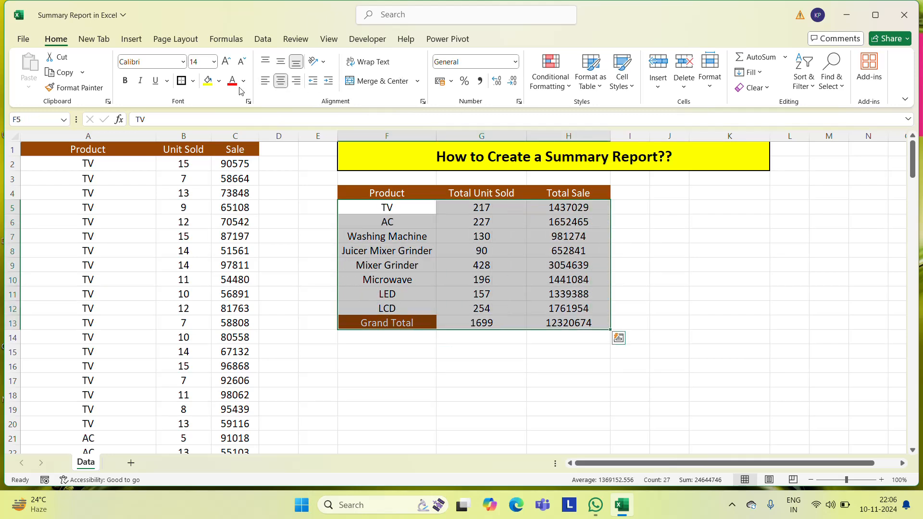
left_click(193, 81)
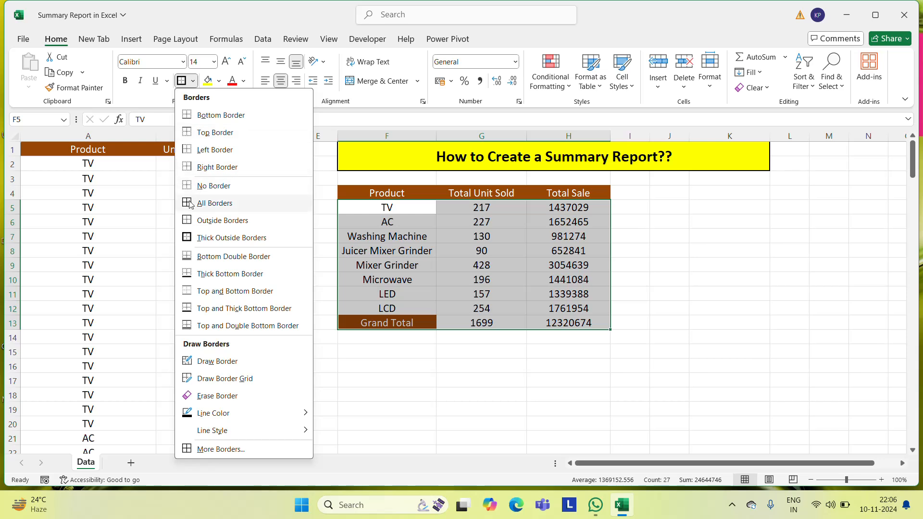
left_click(215, 203)
Make the grand total figures in G13:H13 bold
left_click(496, 326)
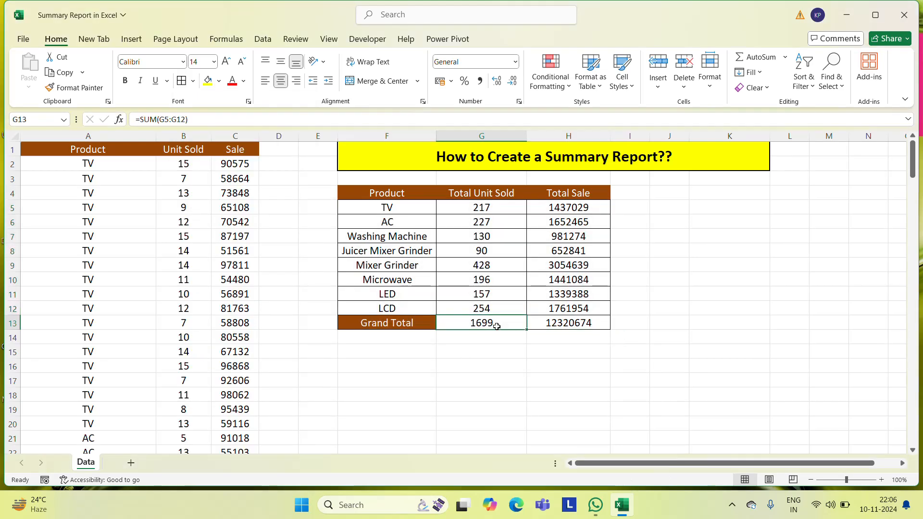
key("Left")
key("Right")
key("shift+Right")
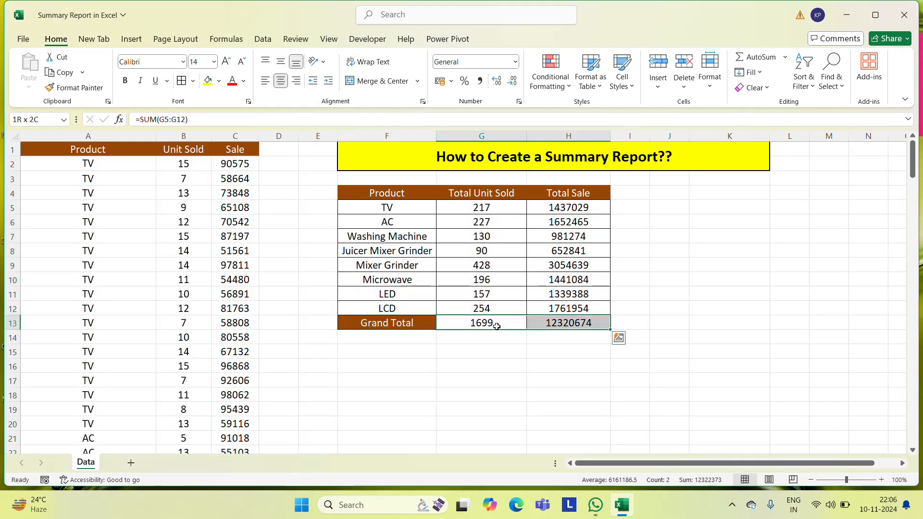
left_click(125, 81)
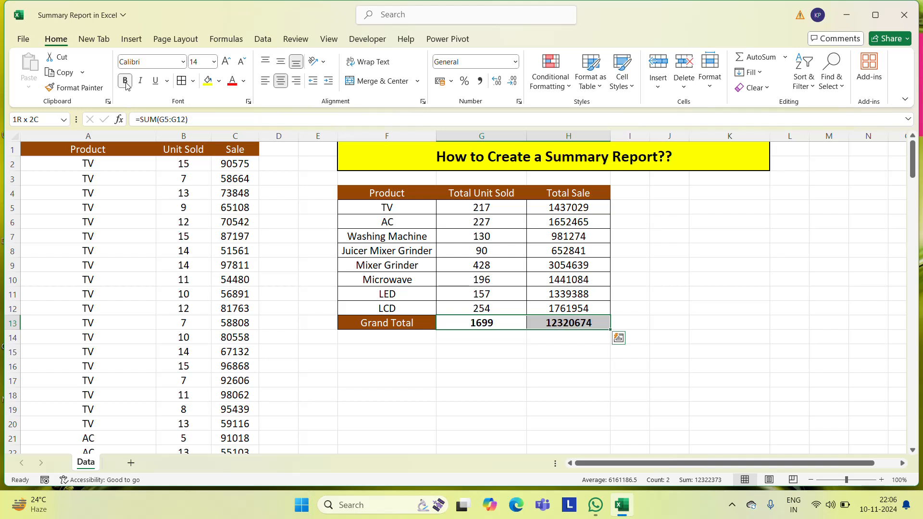
Apply thick outside borders around the Grand Total row F13:H13
left_click(417, 328)
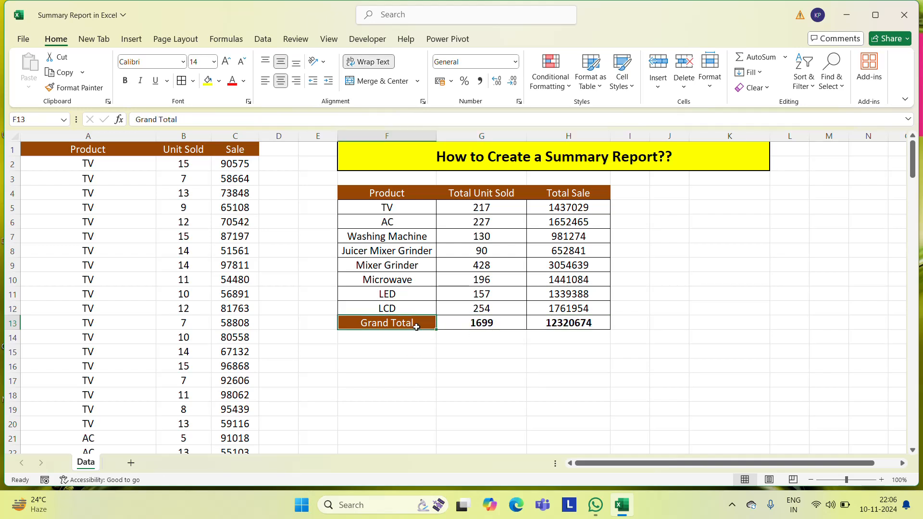
key("shift+Right")
key("shift+Right")
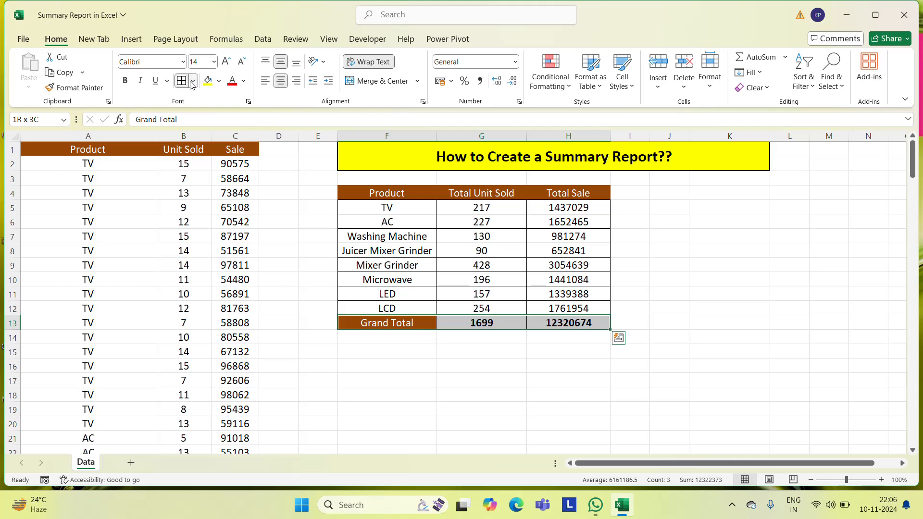
left_click(192, 81)
left_click(212, 238)
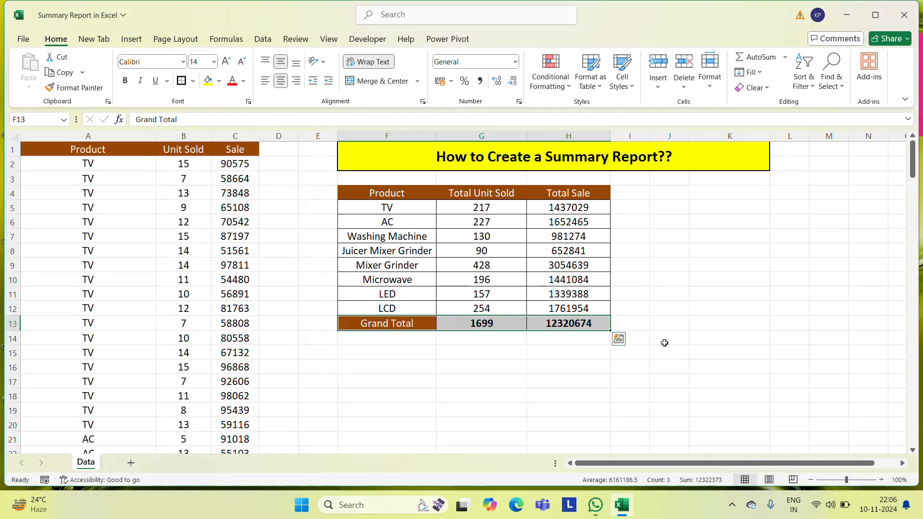
left_click(666, 343)
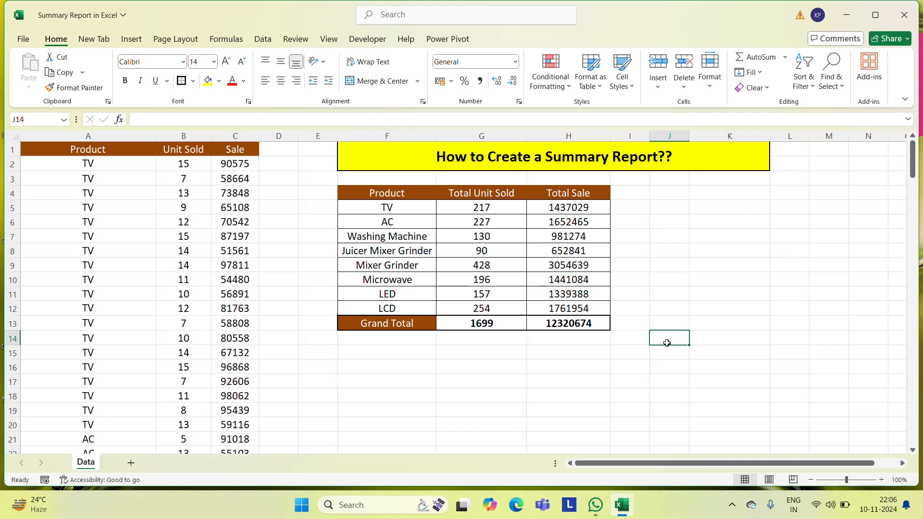
Look over the product names, units sold and sale totals in the finished summary table
left_click(396, 213)
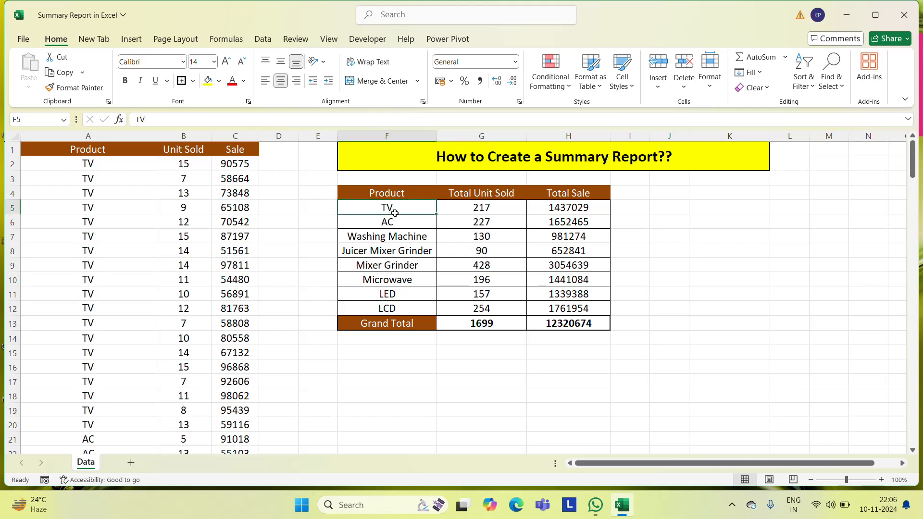
key("Right")
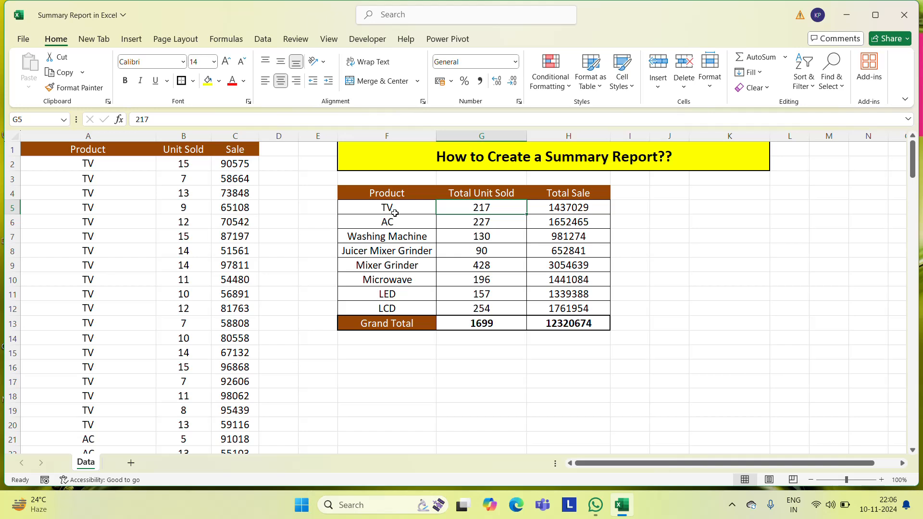
key("Right")
key("Down")
key("Down")
key("Down")
key("Down")
key("Down")
key("Down")
key("Down")
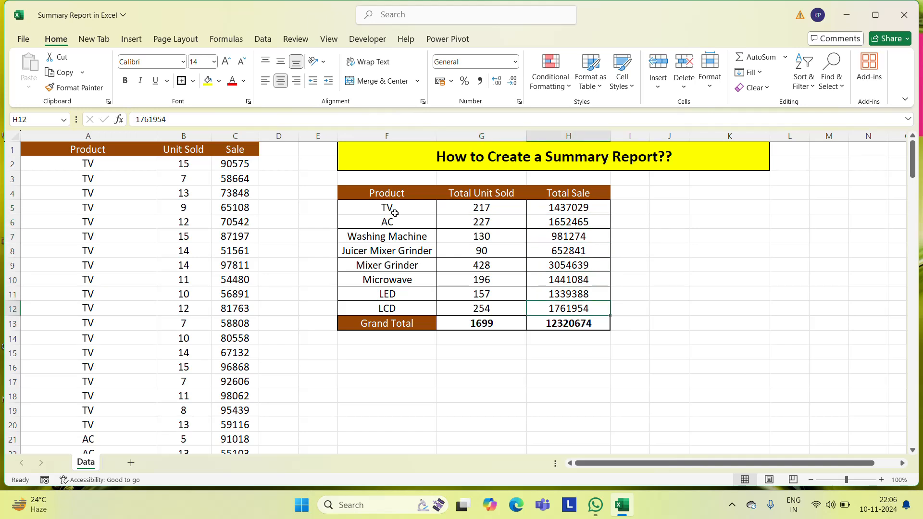
key("Left")
key("Left")
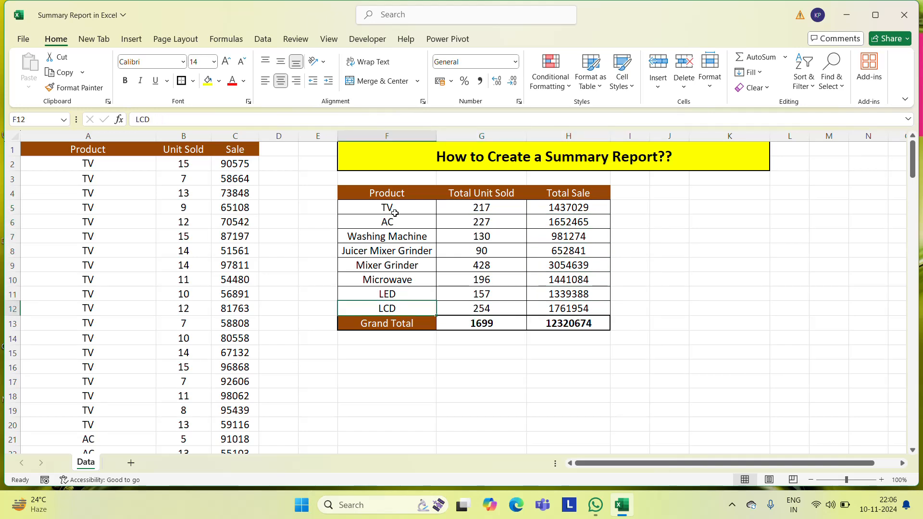
Examine the source sales data from its last row back up to the column headers
key("Left")
key("Left")
key("Left")
key("Left")
key("Left")
key("ctrl+Down")
key("Down")
key("Down")
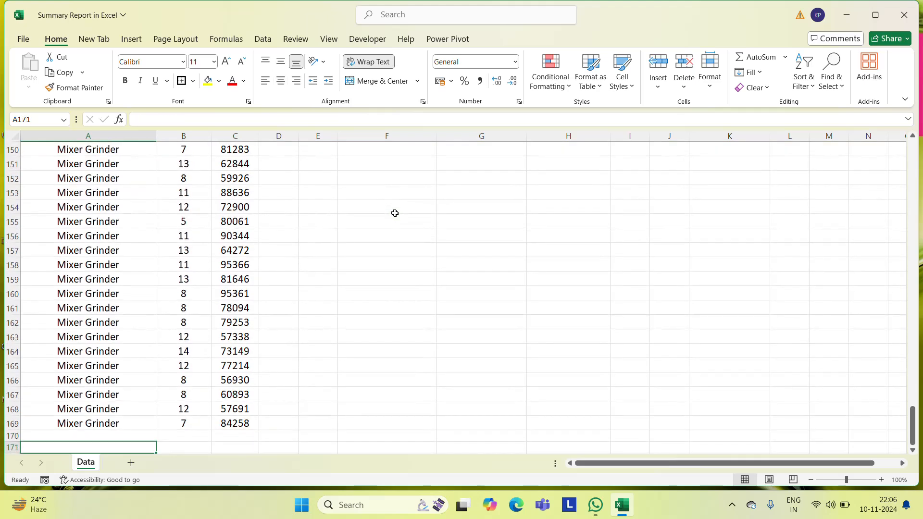
key("Up")
key("Up")
key("Up")
key("ctrl+Up")
key("Right")
key("Right")
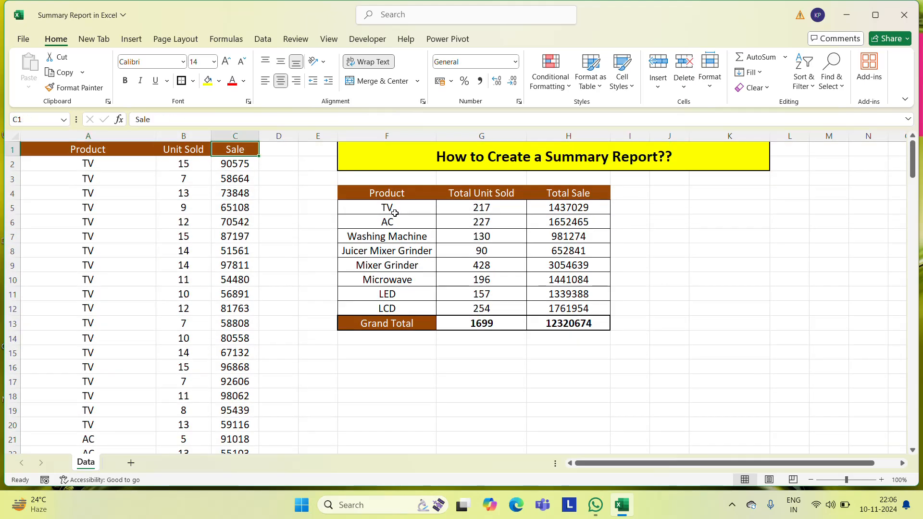
Review the top of the summary table and check the empty area beside it around J4
key("Right")
key("Right")
key("Right")
key("Down")
key("Down")
key("Down")
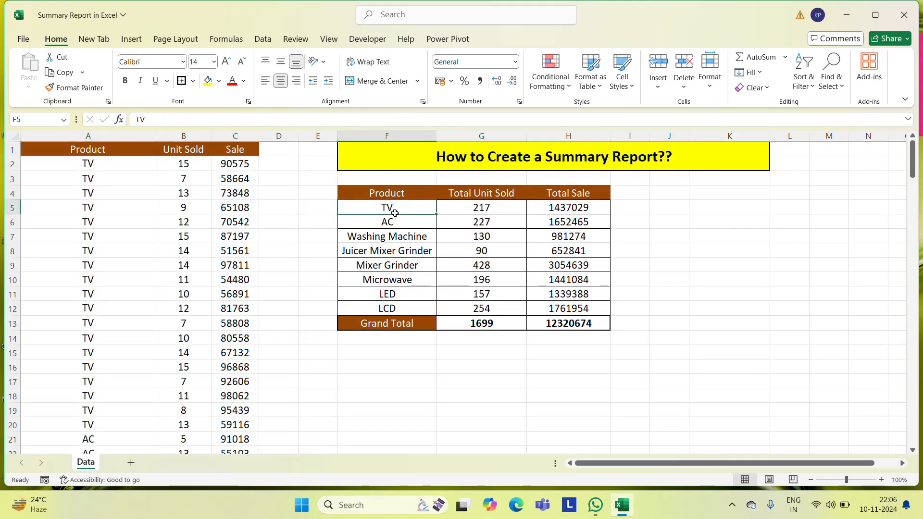
key("Left")
key("Up")
key("Right")
key("Right")
key("Right")
key("Right")
key("Right")
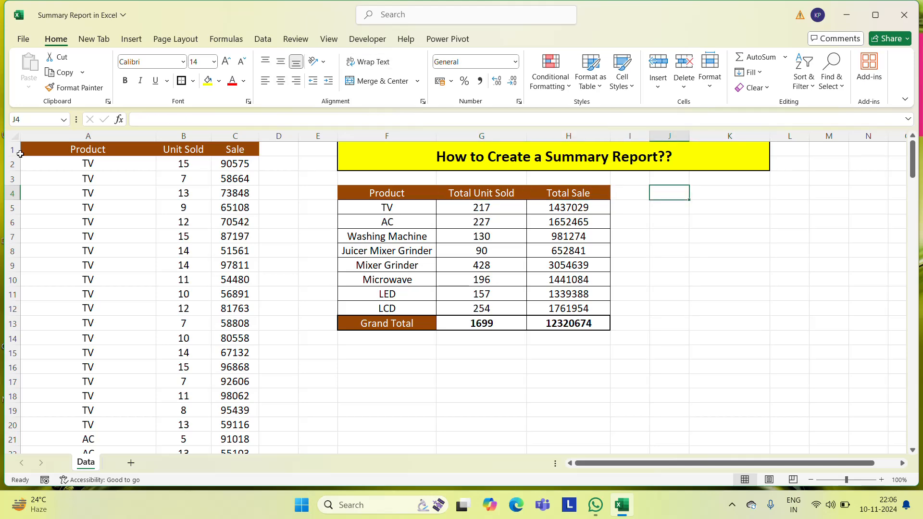
Start a PivotTable from the sales data range A1:C169, including its headers
left_click(124, 153)
key("shift+Right")
key("shift+Right")
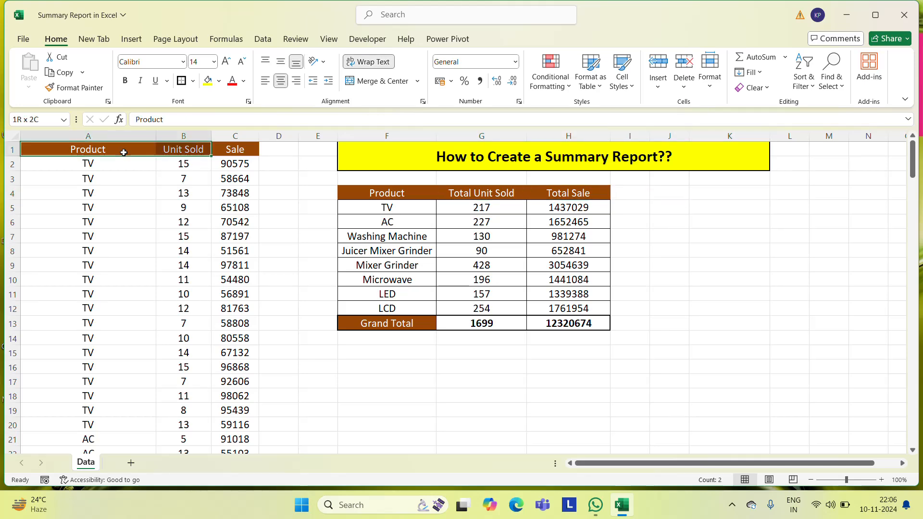
key("ctrl+shift+Down")
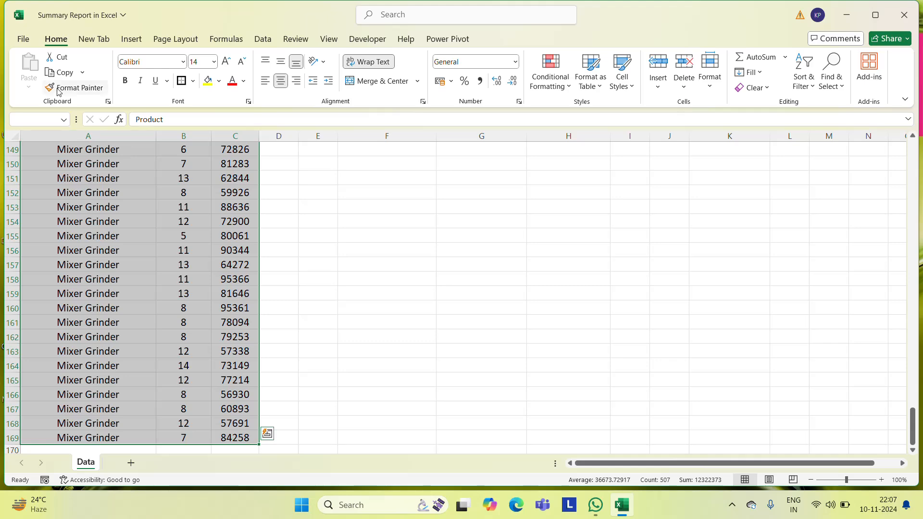
left_click(132, 39)
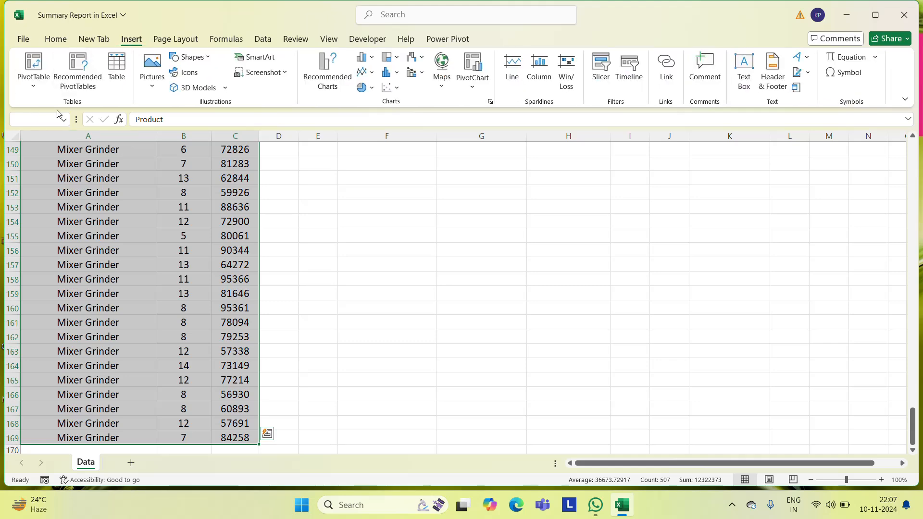
left_click(40, 89)
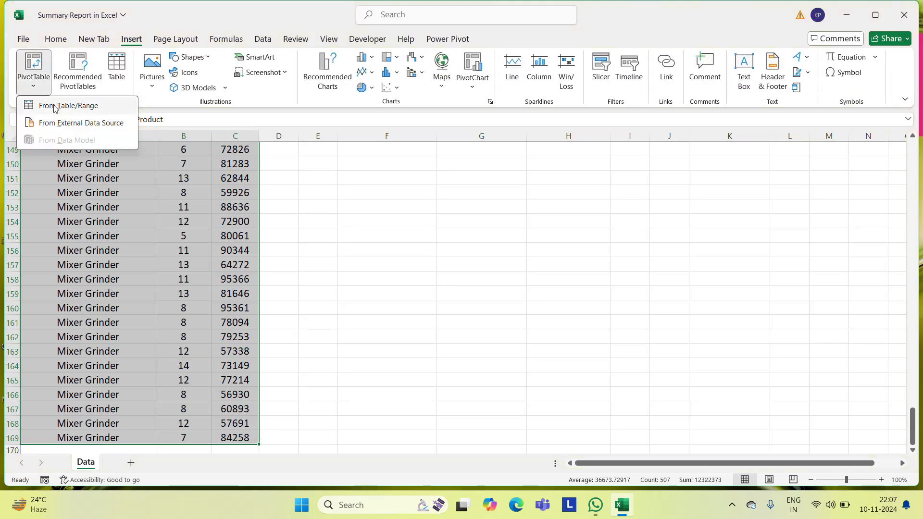
left_click(55, 105)
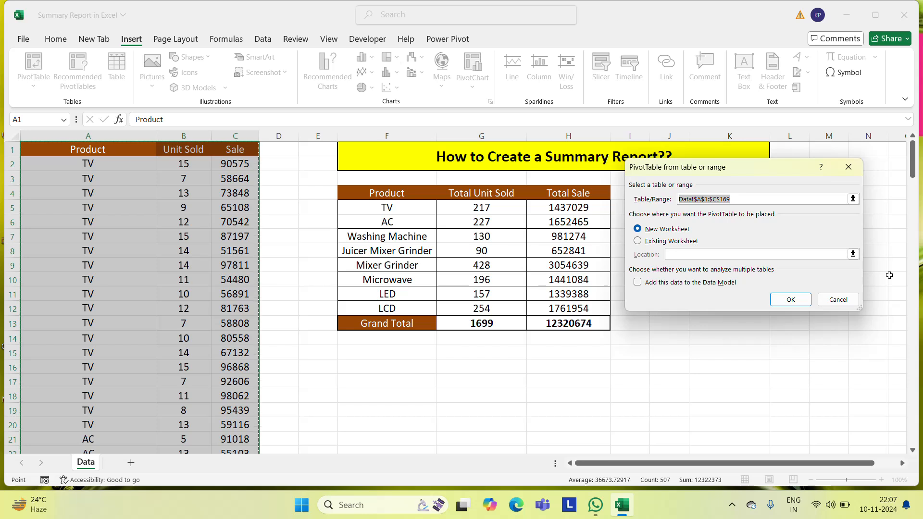
Place the PivotTable on the existing Data worksheet starting at cell J4 and create it
left_click(637, 241)
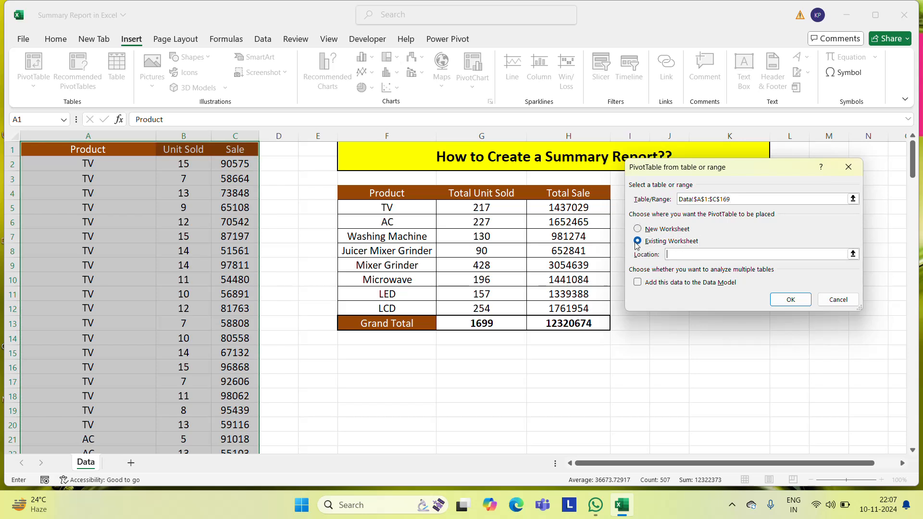
left_click_drag(757, 174, 456, 292)
left_click(674, 193)
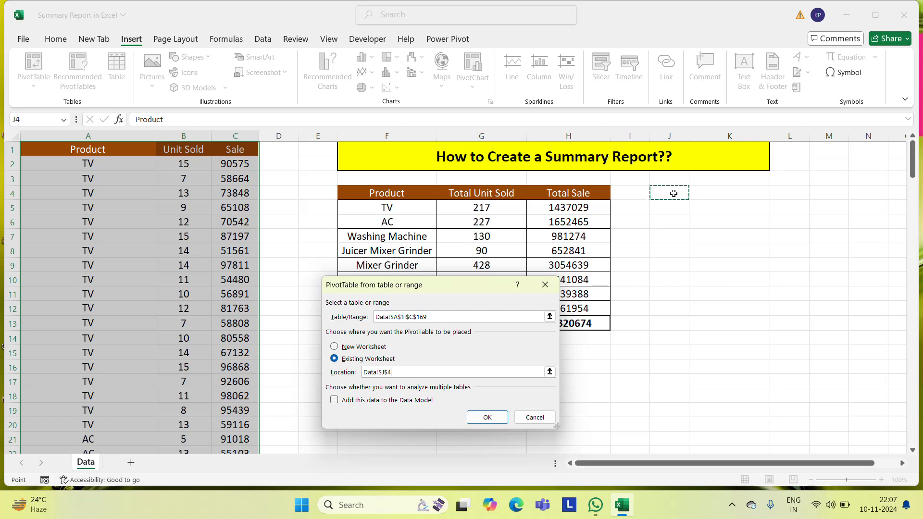
left_click(486, 417)
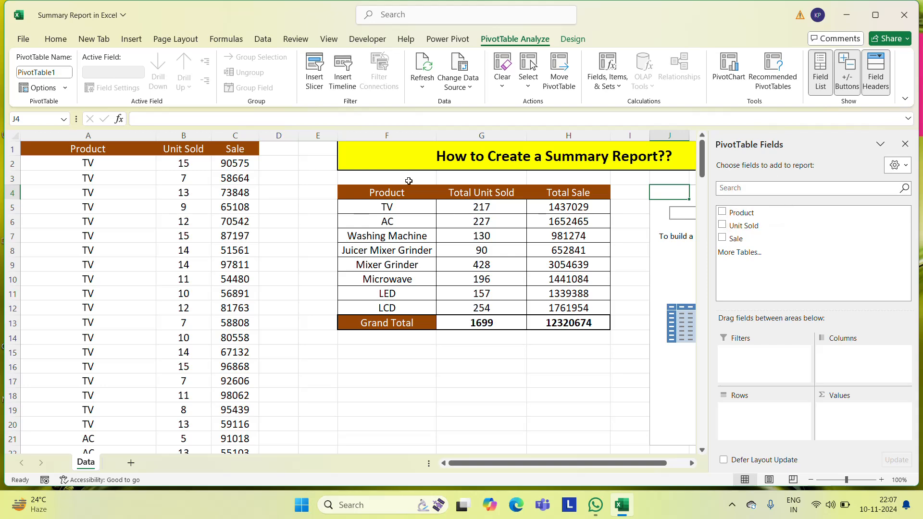
Add Product as the PivotTable's rows with Unit Sold and Sale as summed values, and close the field list
left_click(722, 213)
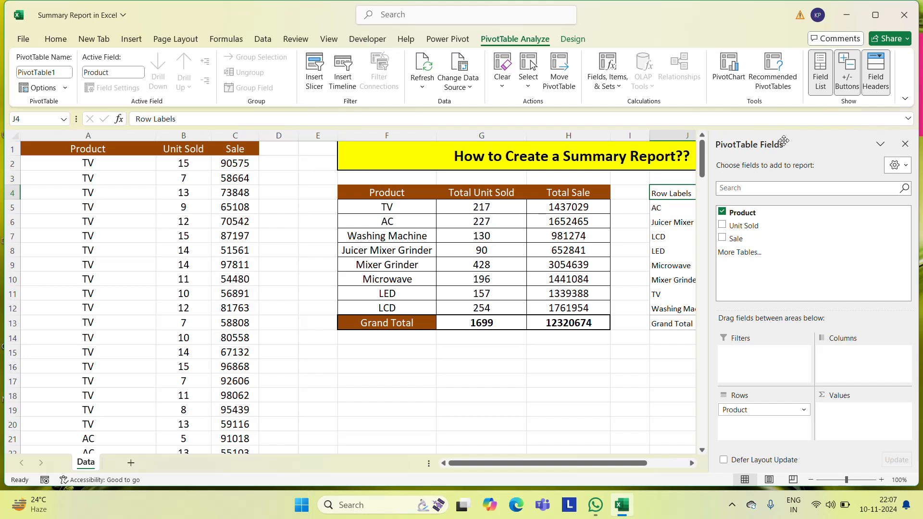
left_click(722, 226)
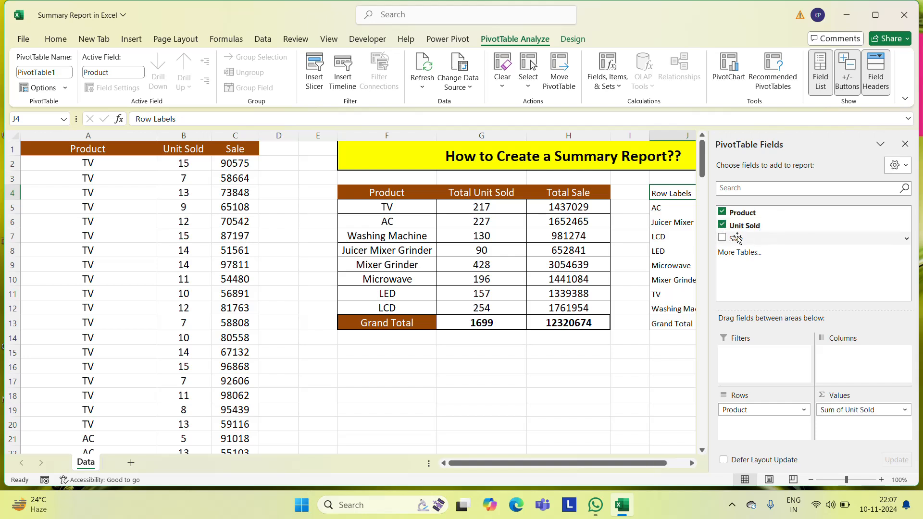
left_click(722, 239)
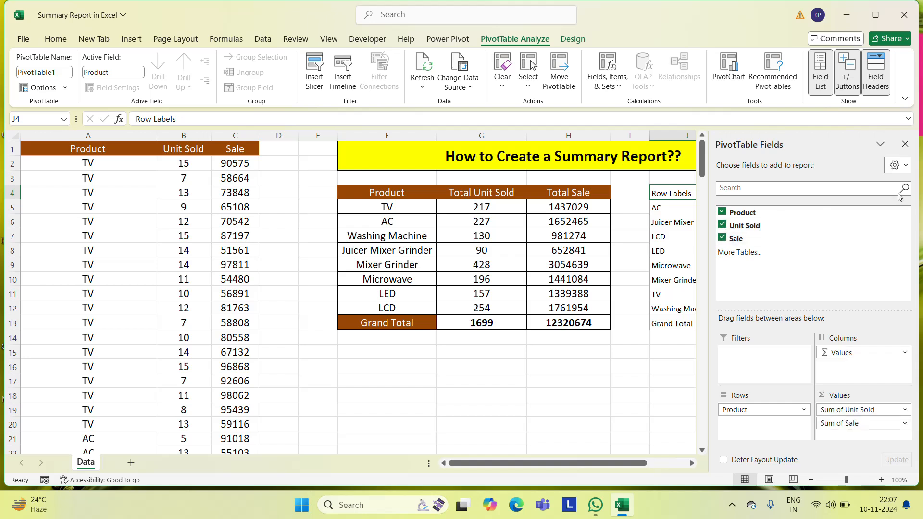
left_click(905, 145)
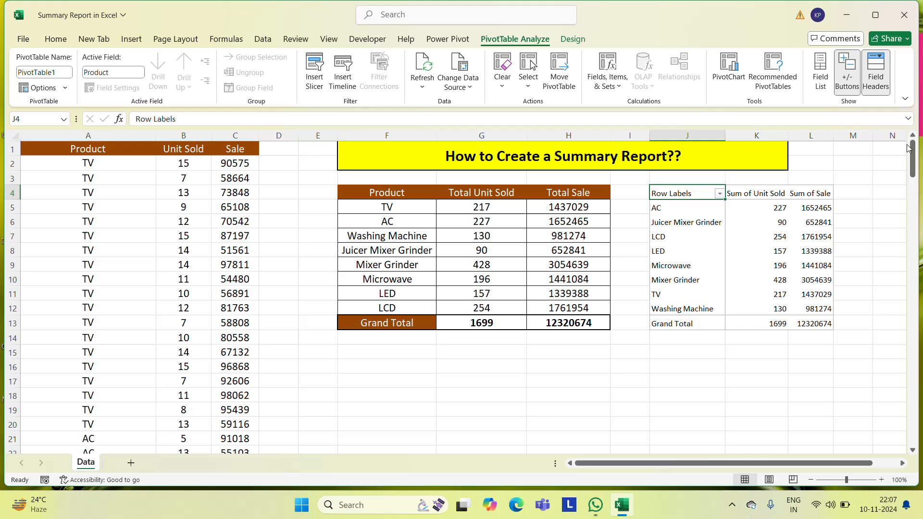
Center the contents of the whole PivotTable in J4:L13 horizontally
left_click(699, 345)
key("Up")
key("Up")
key("Up")
key("Up")
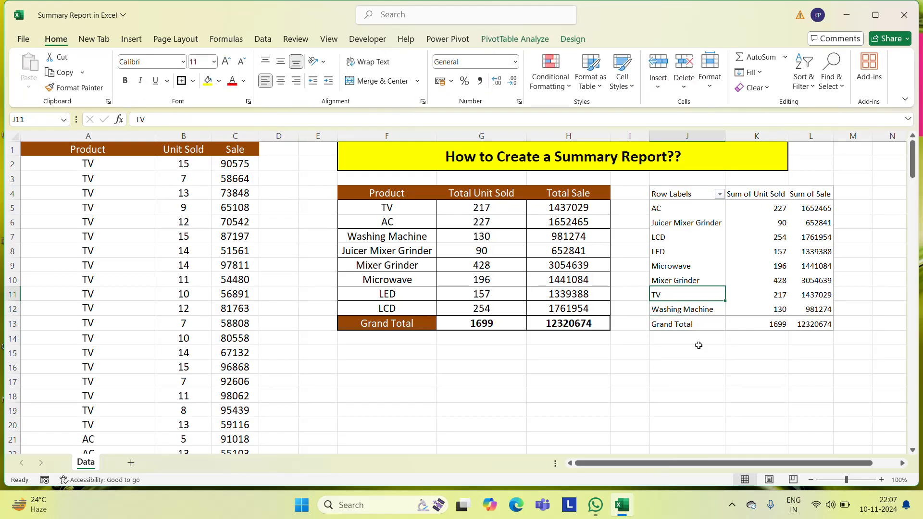
key("Right")
key("Up")
key("Up")
key("Up")
key("Up")
key("Up")
key("Up")
key("Up")
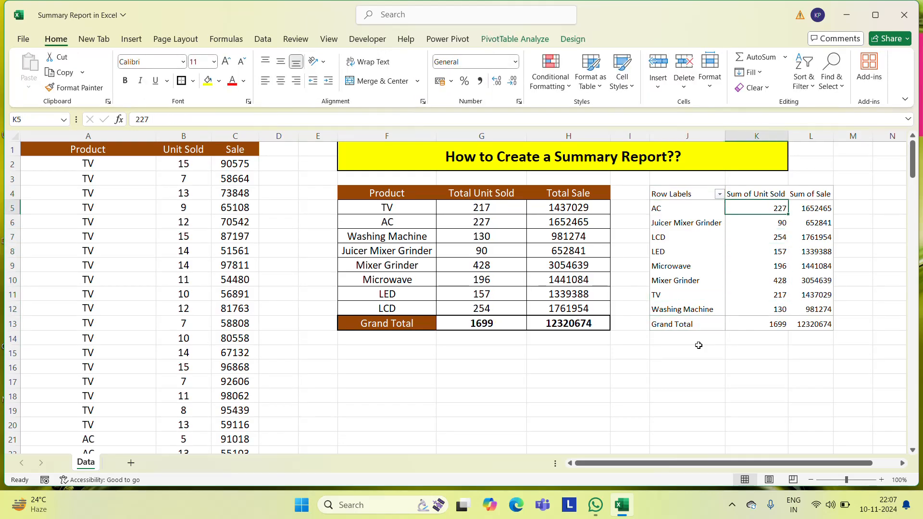
key("Left")
key("ctrl+shift+Down")
key("ctrl+shift+Right")
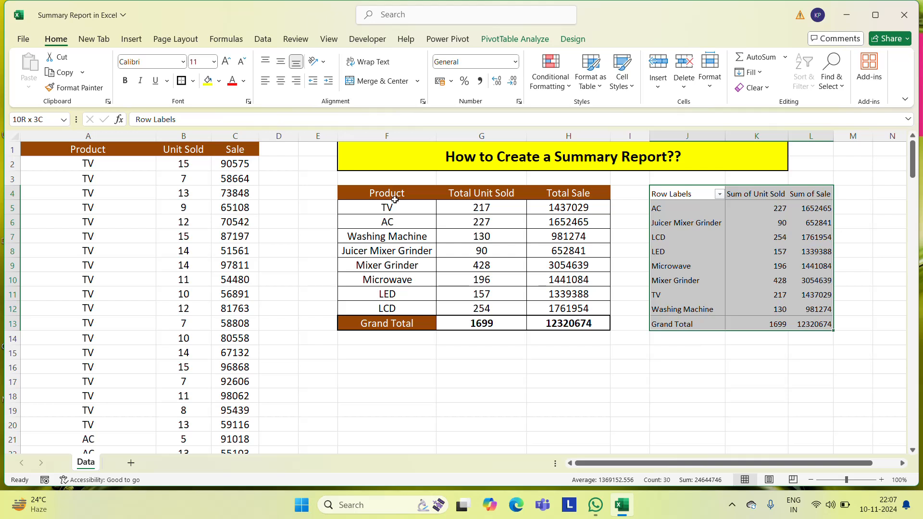
left_click(280, 82)
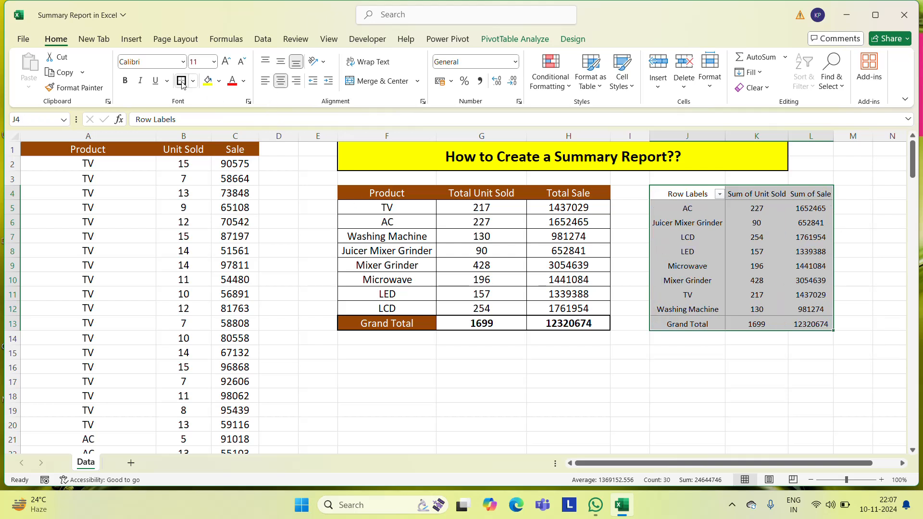
Set the font size of the whole PivotTable to 16
left_click(202, 61)
type("16")
key("Return")
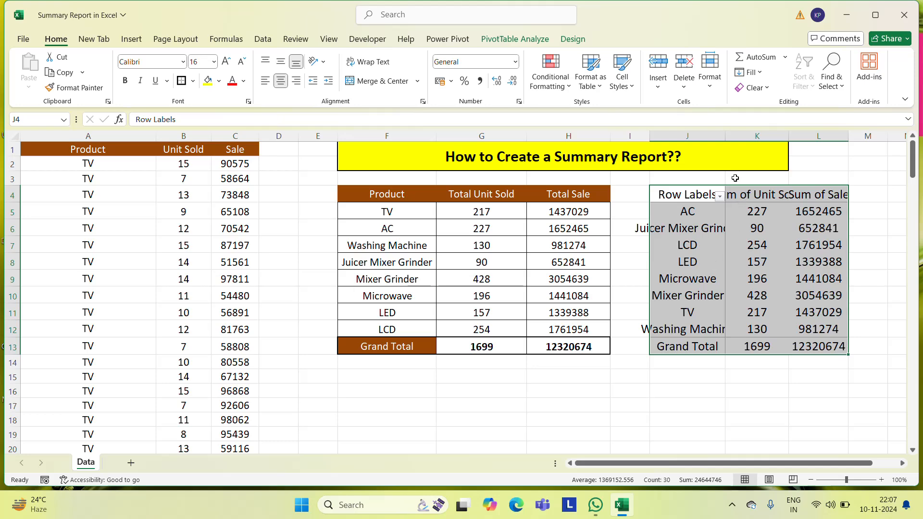
Auto-fit the widths of columns J, K and L to the enlarged PivotTable text
double_click(724, 137)
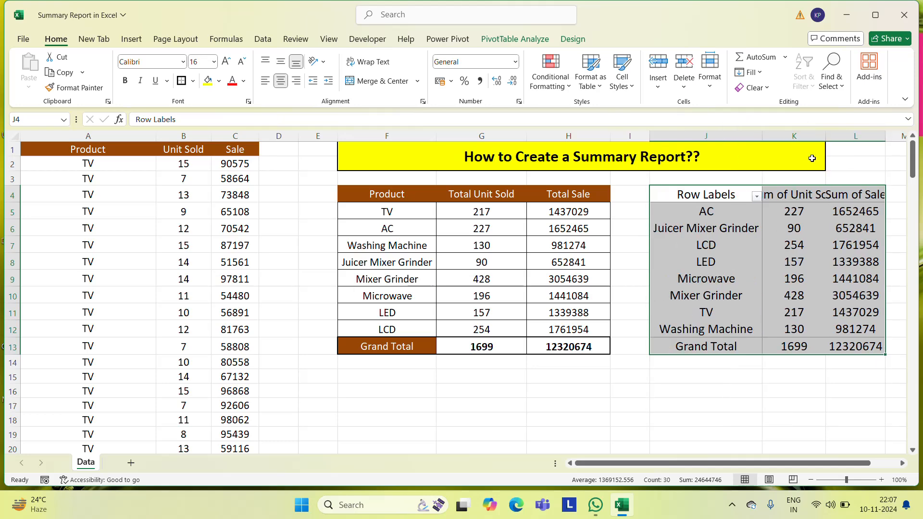
double_click(825, 137)
left_click(822, 213)
key("Right")
key("Right")
key("Right")
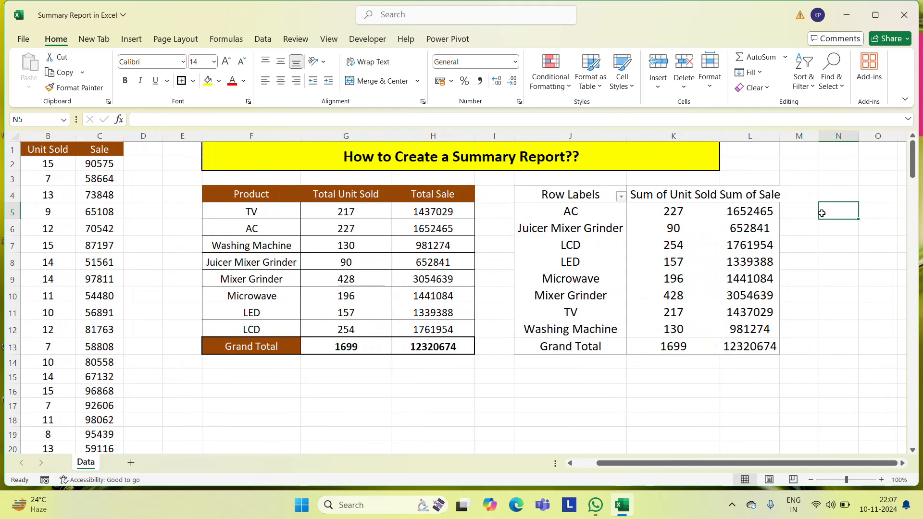
key("Left")
key("Left")
double_click(780, 136)
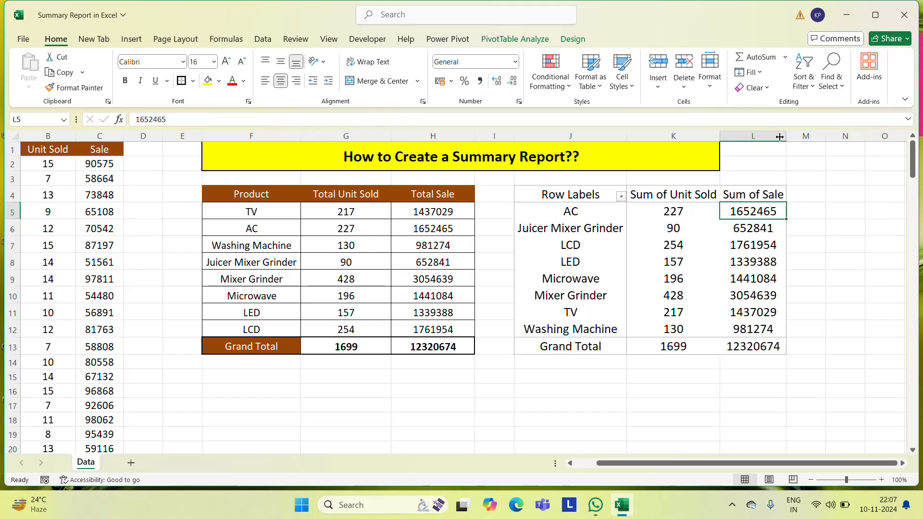
Rename the PivotTable's row label heading in J4 to Product
left_click(744, 194)
key("Left")
key("Left")
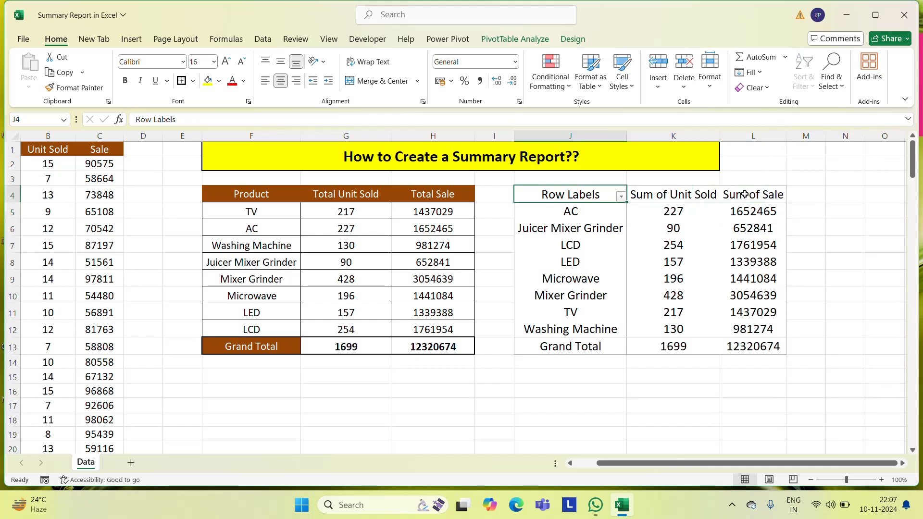
type("Product")
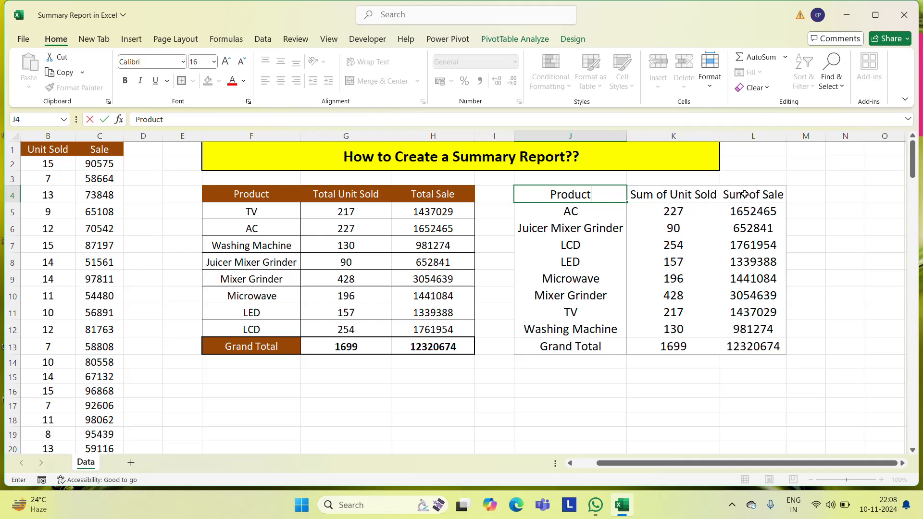
key("Right")
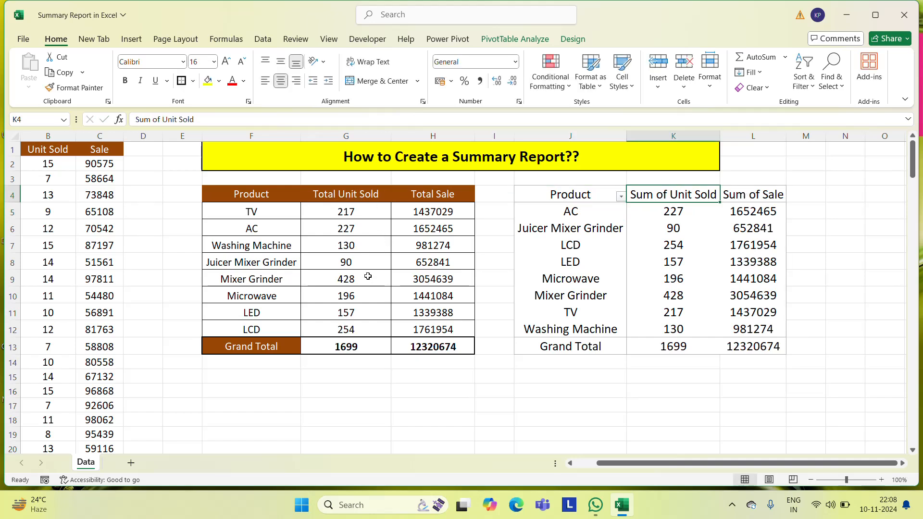
Make the PivotTable's Grand Total row J13:L13 bold
key("Left")
key("Down")
key("Down")
key("Down")
key("Down")
key("Down")
key("Down")
key("Down")
key("Down")
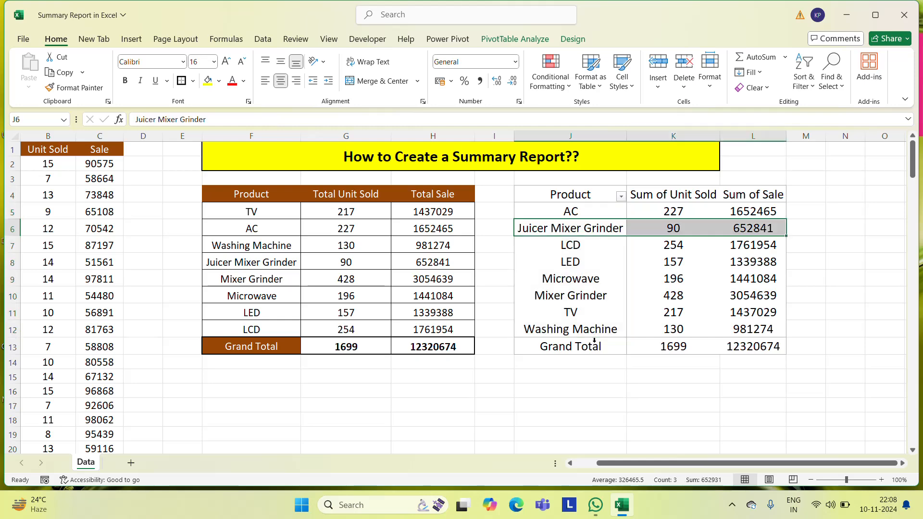
key("ctrl+shift+Right")
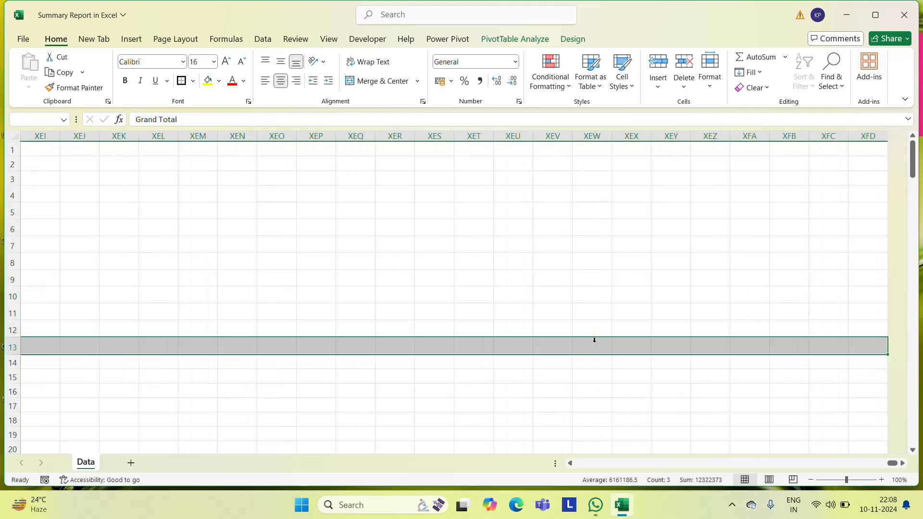
key("Left")
key("Left")
key("Left")
key("Left")
key("Right")
key("Right")
key("Right")
key("Right")
key("ctrl+shift+Right")
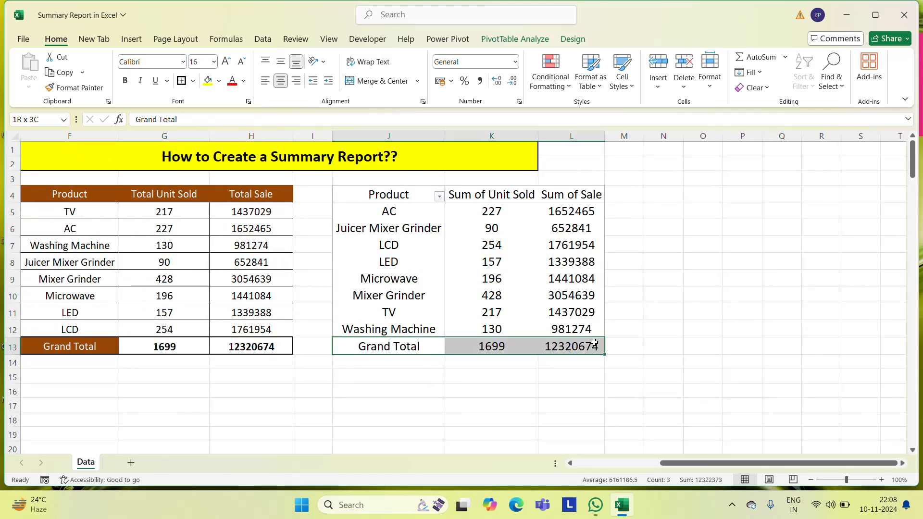
left_click(125, 81)
Make the PivotTable's header row J4:L4 bold
left_click(618, 258)
key("Up")
key("Up")
key("Up")
key("Up")
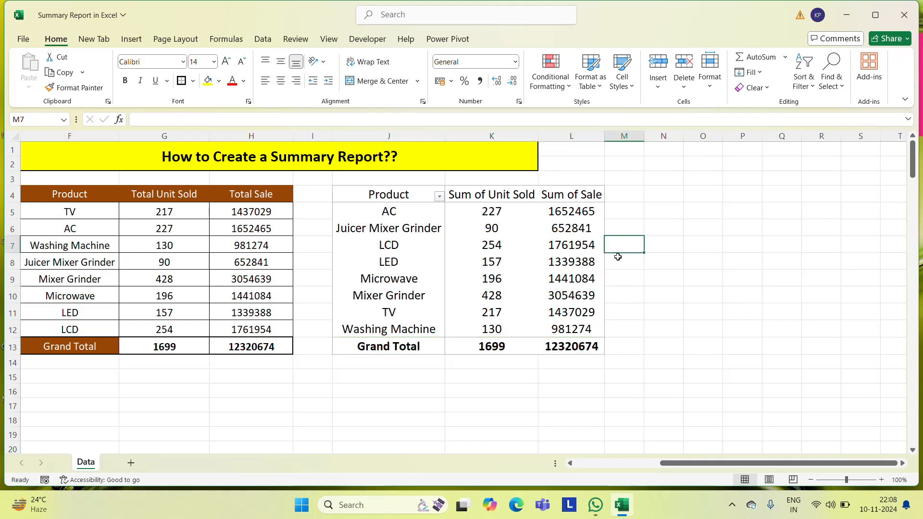
key("Left")
key("Left")
key("Left")
key("Left")
key("Left")
key("Left")
key("Left")
key("Left")
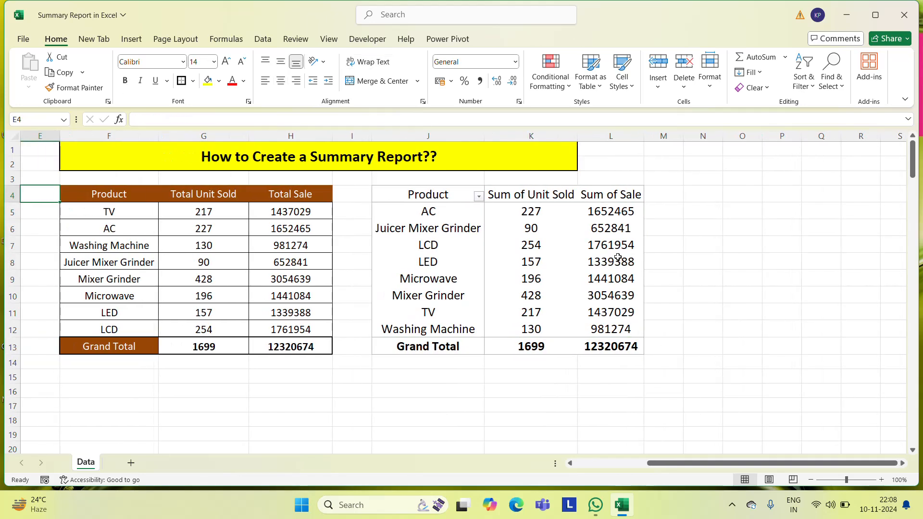
key("Right")
key("Right")
key("Right")
key("Right")
key("Right")
key("shift+Right")
key("shift+Right")
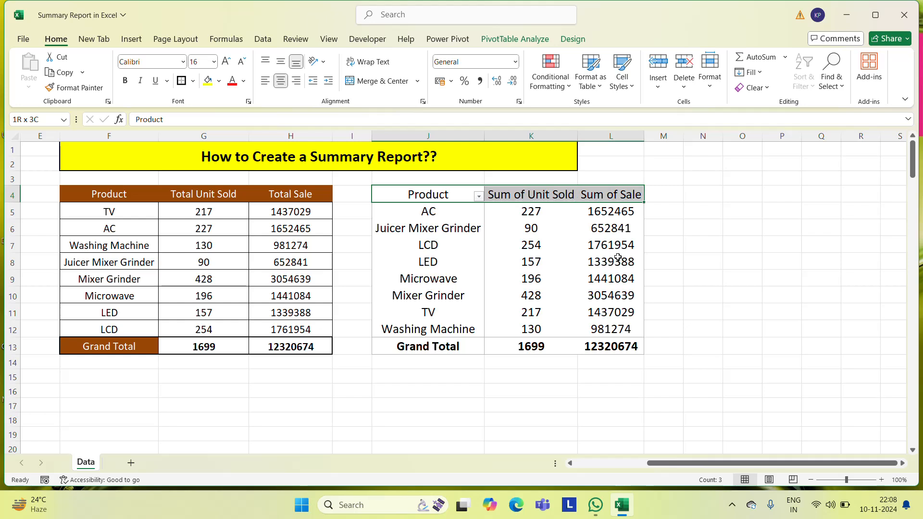
key("ctrl+b")
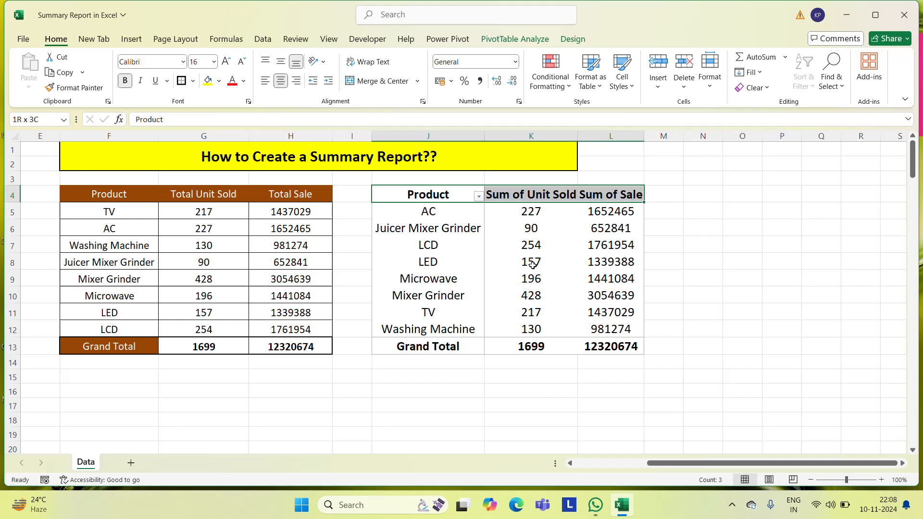
Look over the product rows and their unit sold values in the PivotTable
left_click(434, 201)
key("Down")
key("Up")
key("Down")
key("Down")
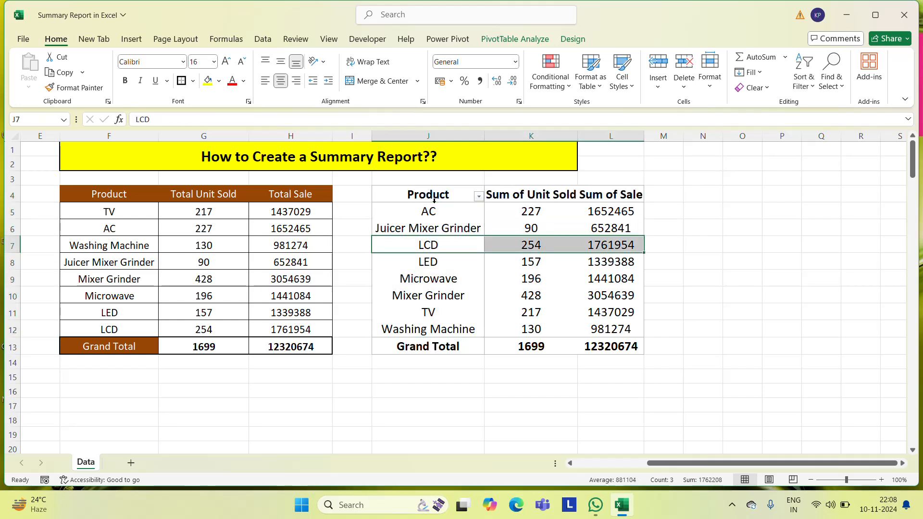
key("Down")
key("Down")
key("Up")
left_click(443, 217)
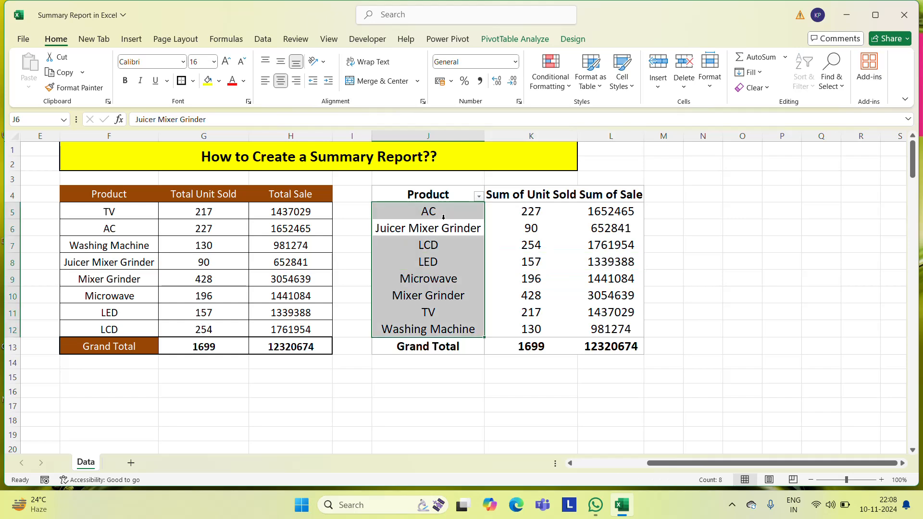
key("Right")
key("Up")
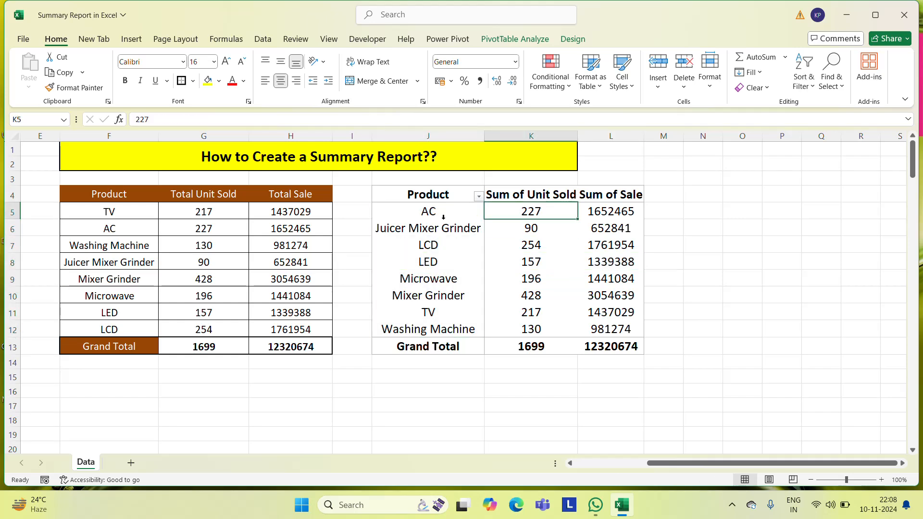
Compare the grand totals of the SUMIF table and the PivotTable, and return to the source data columns
left_click(215, 347)
left_click(535, 349)
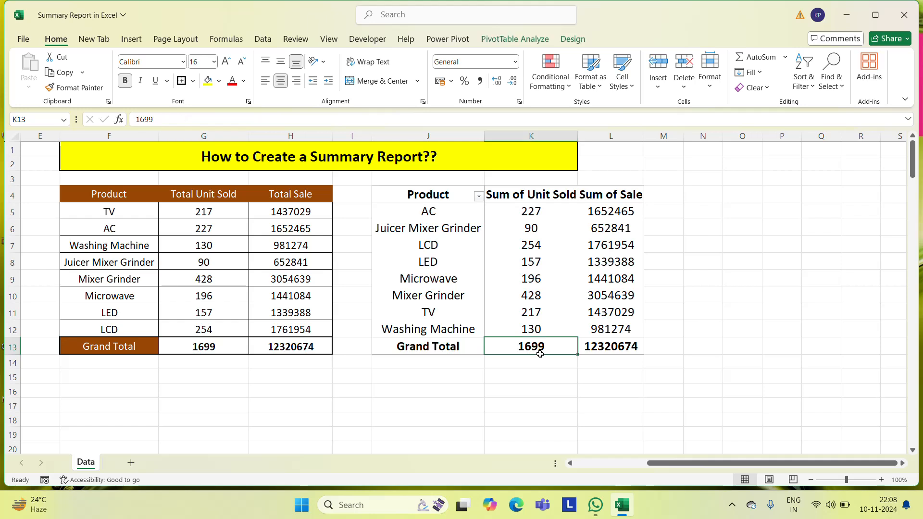
left_click(620, 348)
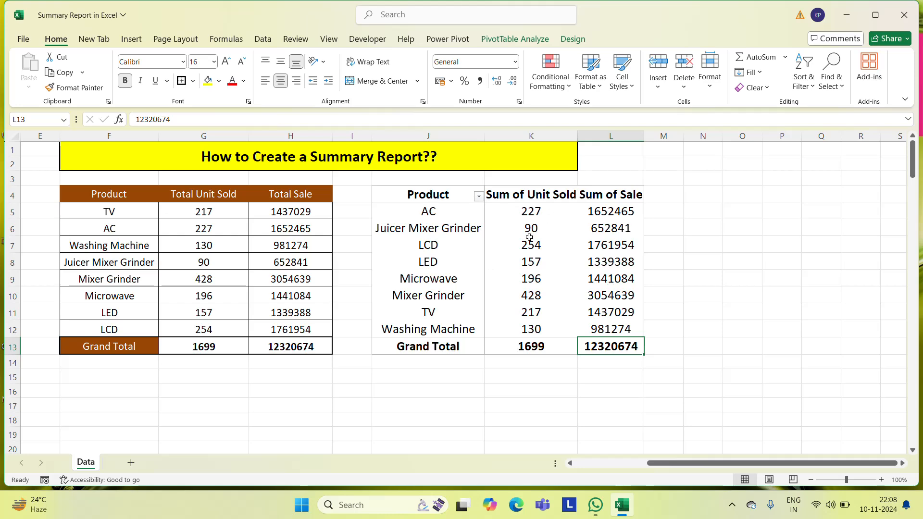
left_click(613, 212)
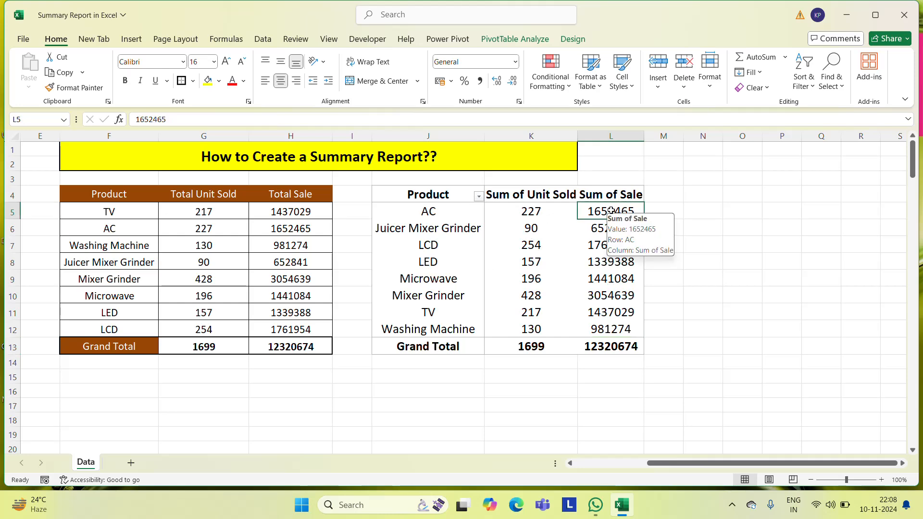
key("Up")
key("Left")
key("Left")
key("Left")
key("Left")
key("Left")
key("Left")
key("Left")
key("Left")
key("Left")
key("Left")
key("Left")
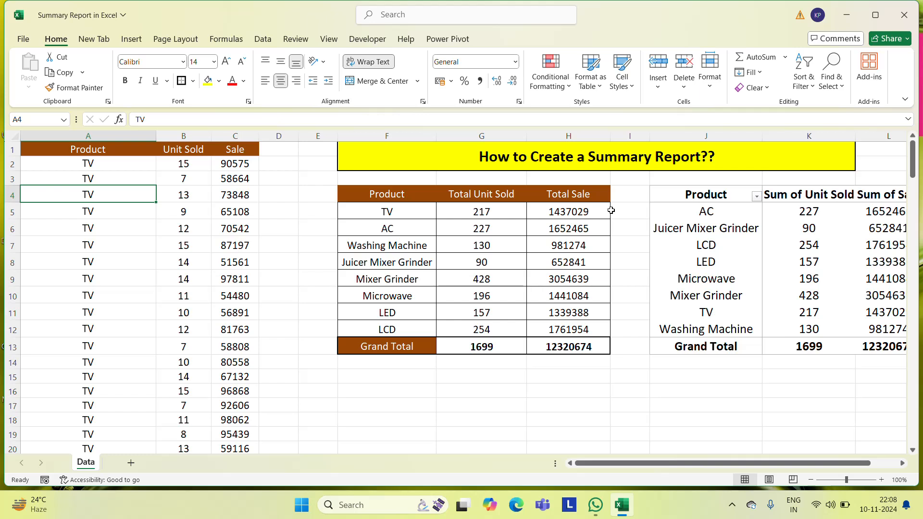
Auto-fit column K to its bold heading and widen column L slightly beyond the Sum of Sale heading
left_click(628, 200)
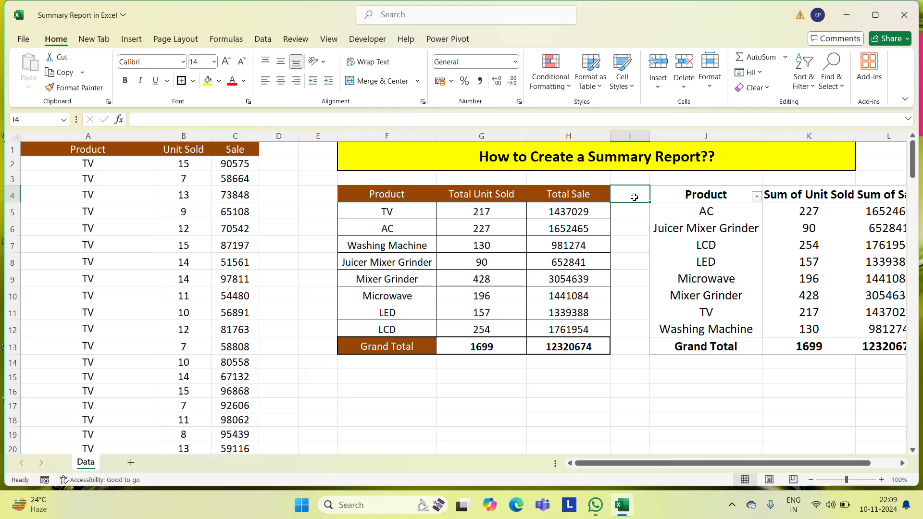
key("Right")
key("Right")
key("Right")
key("Right")
key("Right")
key("Right")
key("Right")
key("Right")
key("Left")
key("Left")
key("Left")
key("Left")
key("Left")
key("Left")
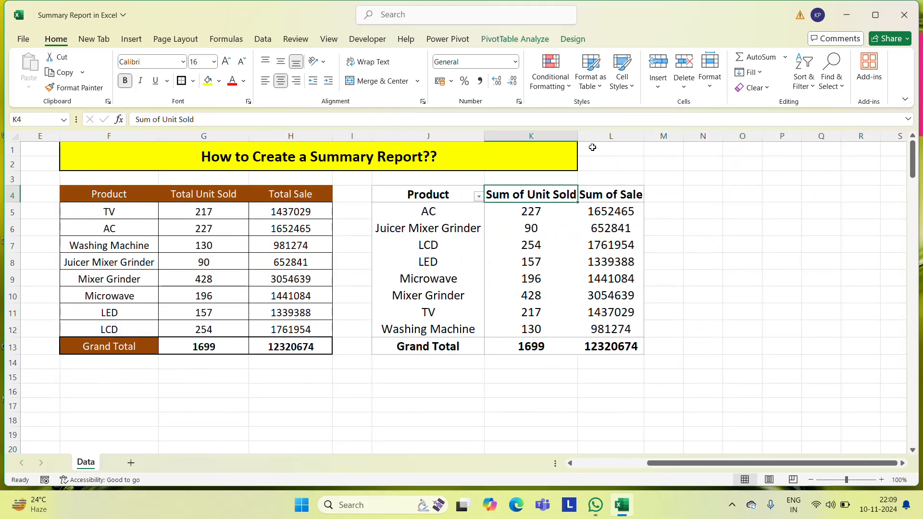
double_click(578, 136)
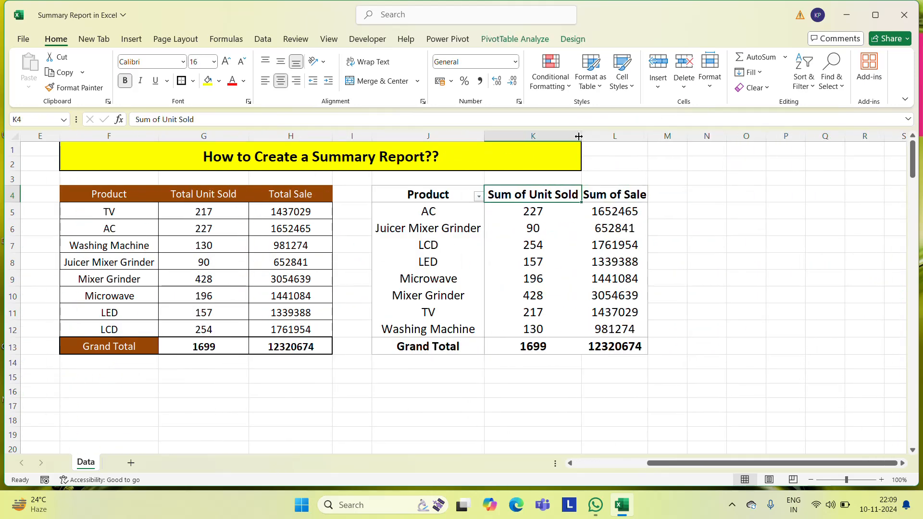
left_click(648, 136)
left_click_drag(648, 136, 660, 136)
left_click(675, 193)
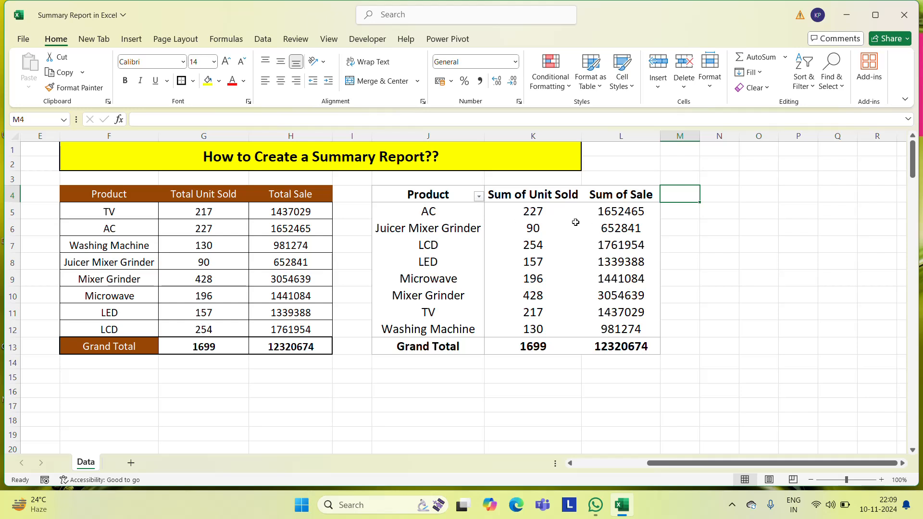
left_click(621, 217)
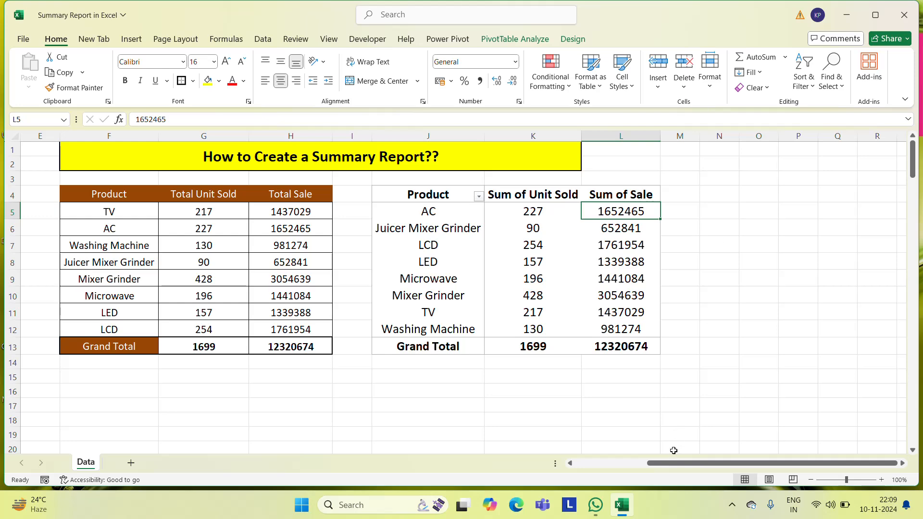
left_click_drag(673, 465, 576, 468)
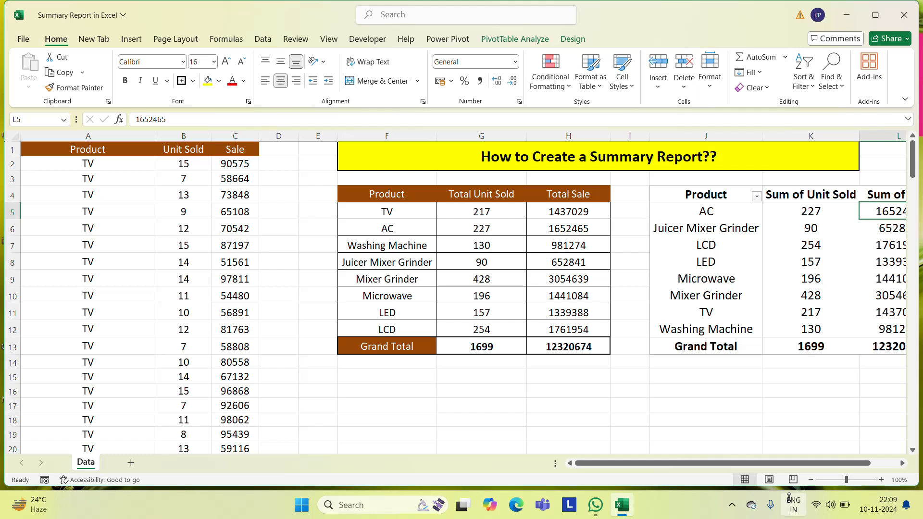
left_click(726, 510)
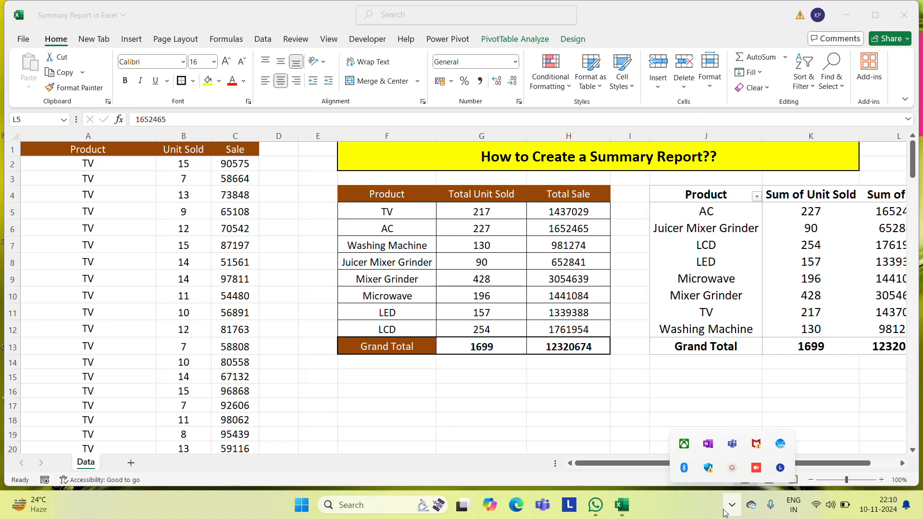
left_click(730, 475)
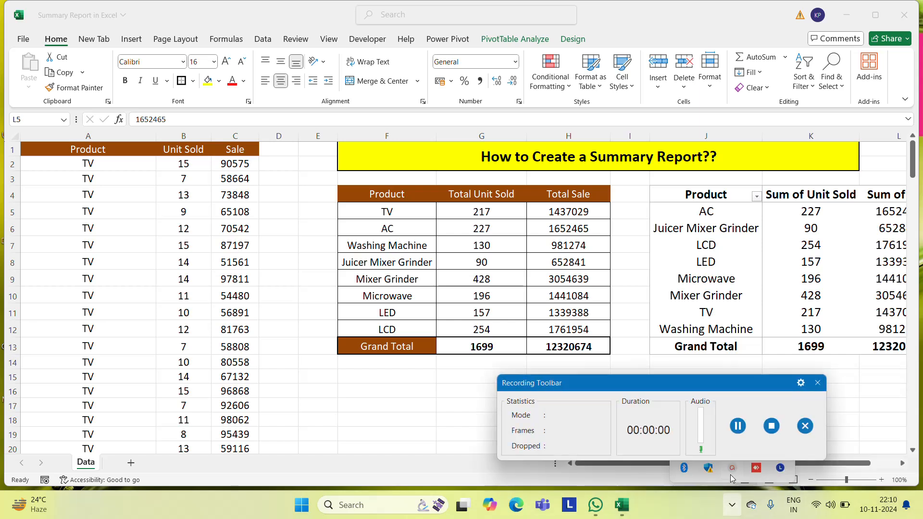